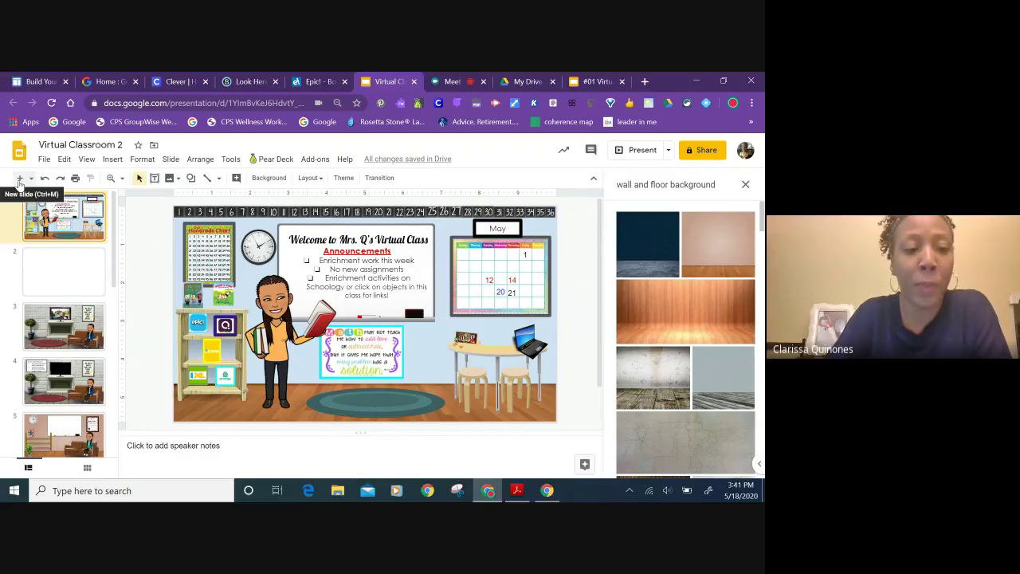
Step: Insert the web image of a plain pink wall with a wooden floor onto the blank slide 2
click(73, 270)
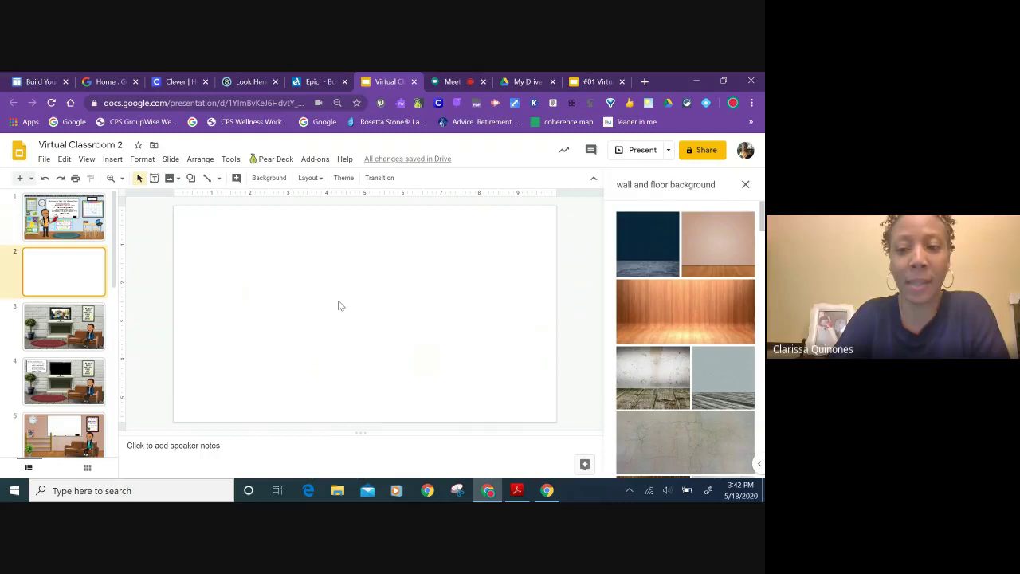
click(112, 159)
mouse_move(127, 183)
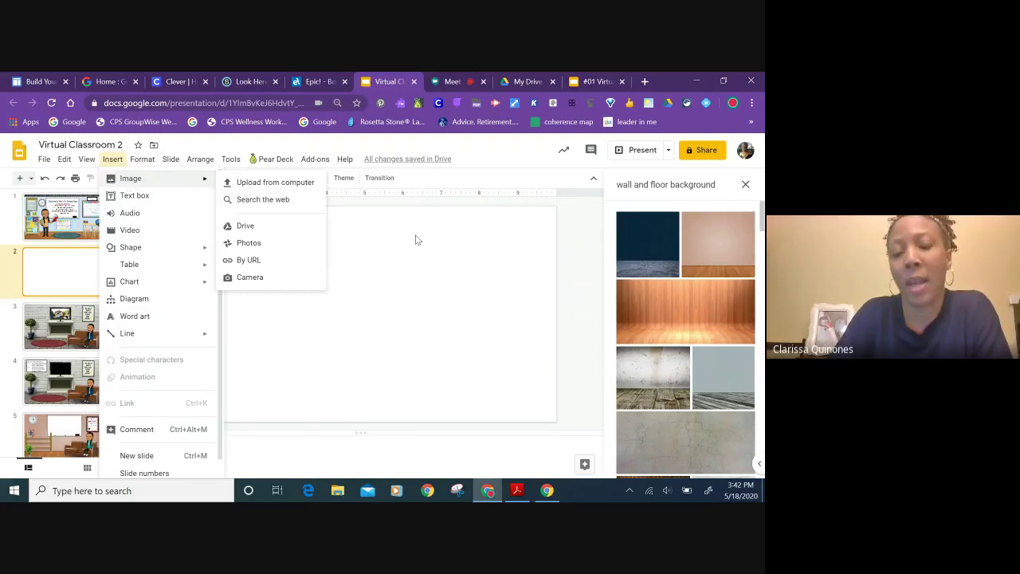
click(562, 239)
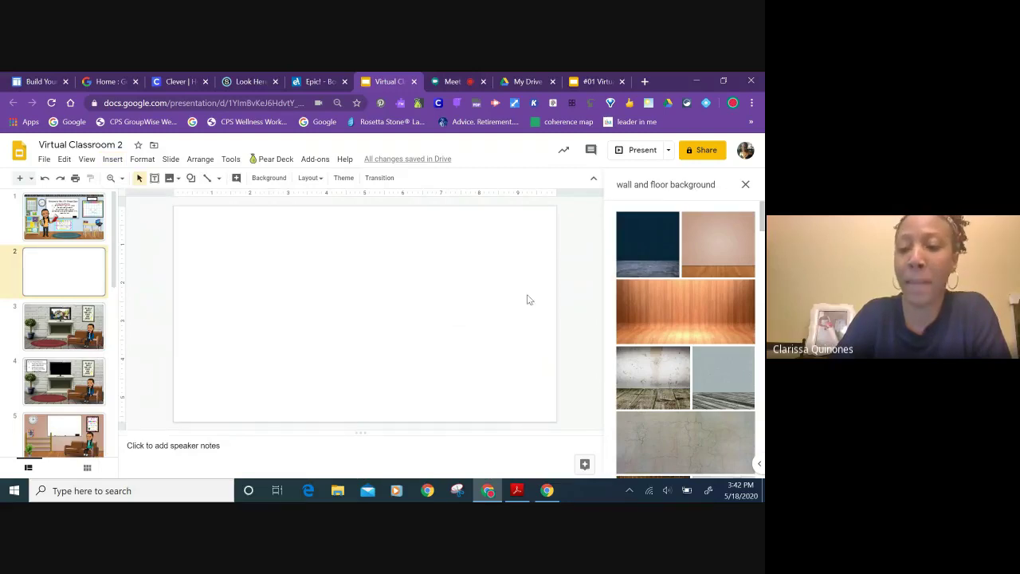
click(715, 240)
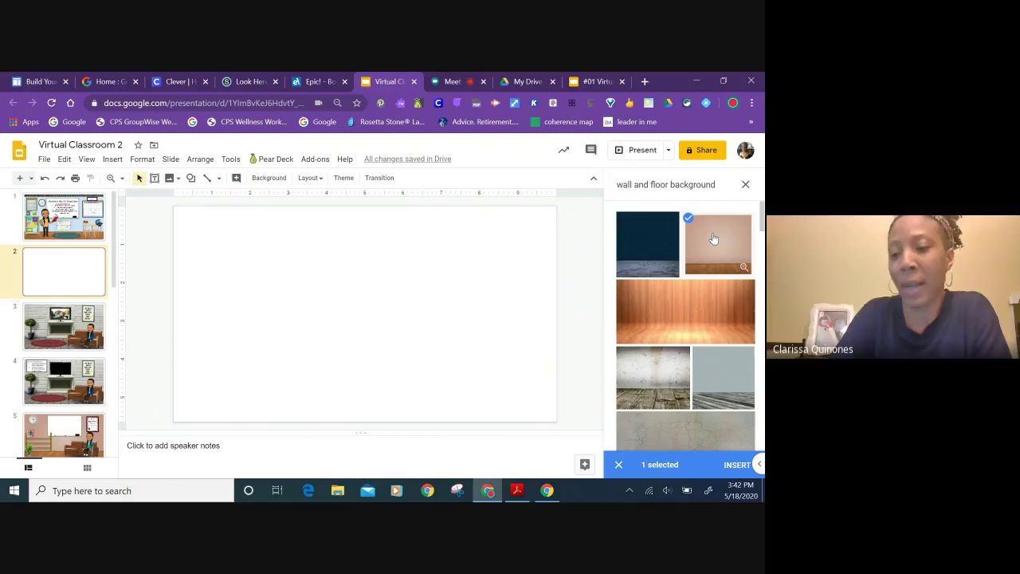
click(722, 466)
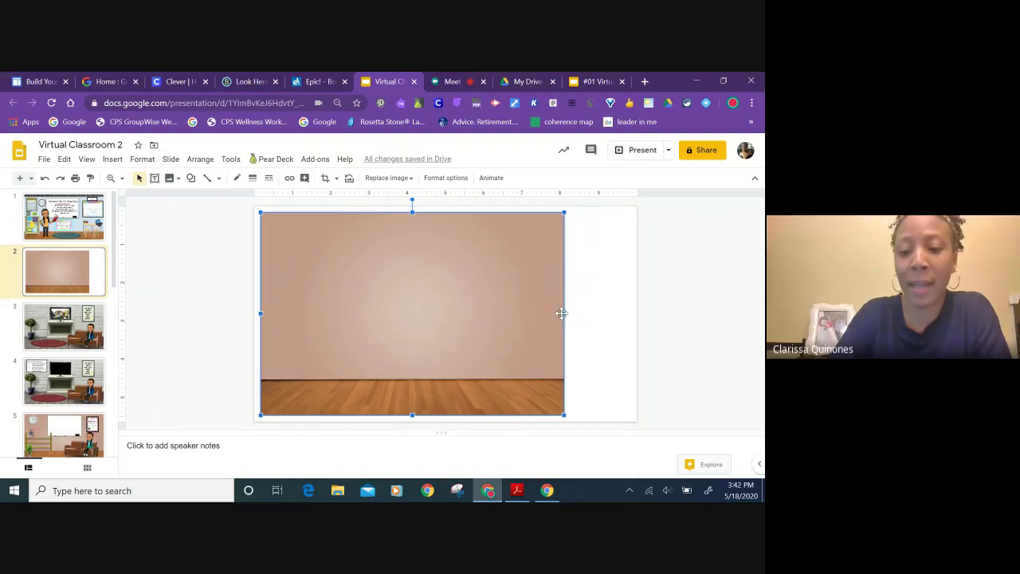
Step: Stretch the wall and floor image on all sides to fill the whole slide
drag(564, 316, 634, 316)
drag(448, 212, 447, 206)
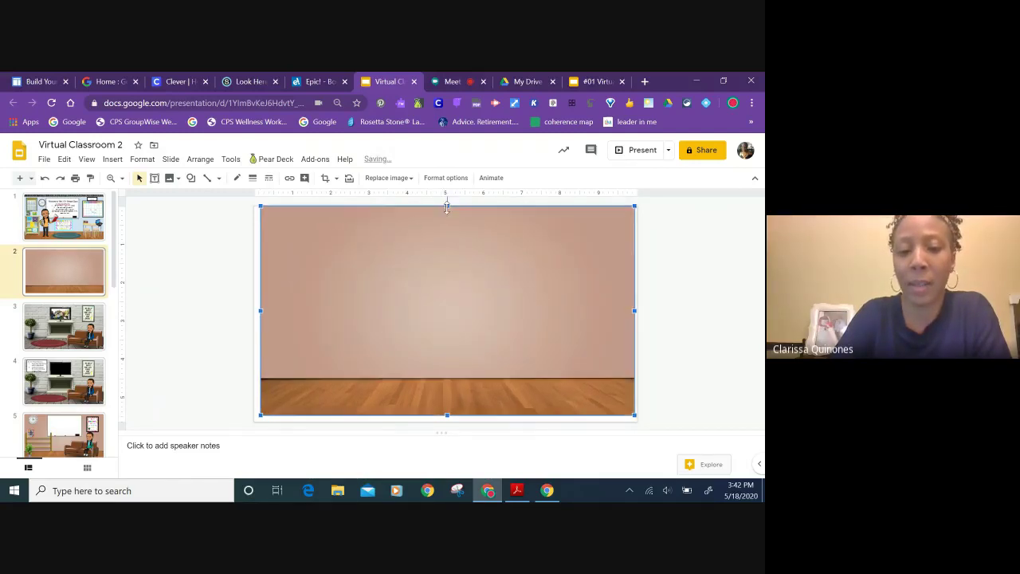
drag(265, 312, 260, 311)
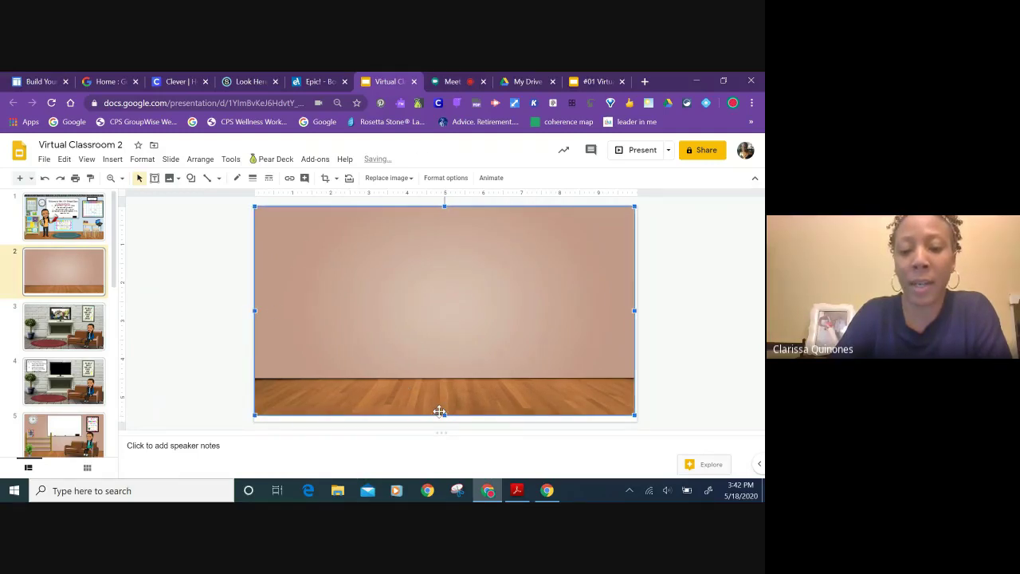
drag(442, 413, 443, 421)
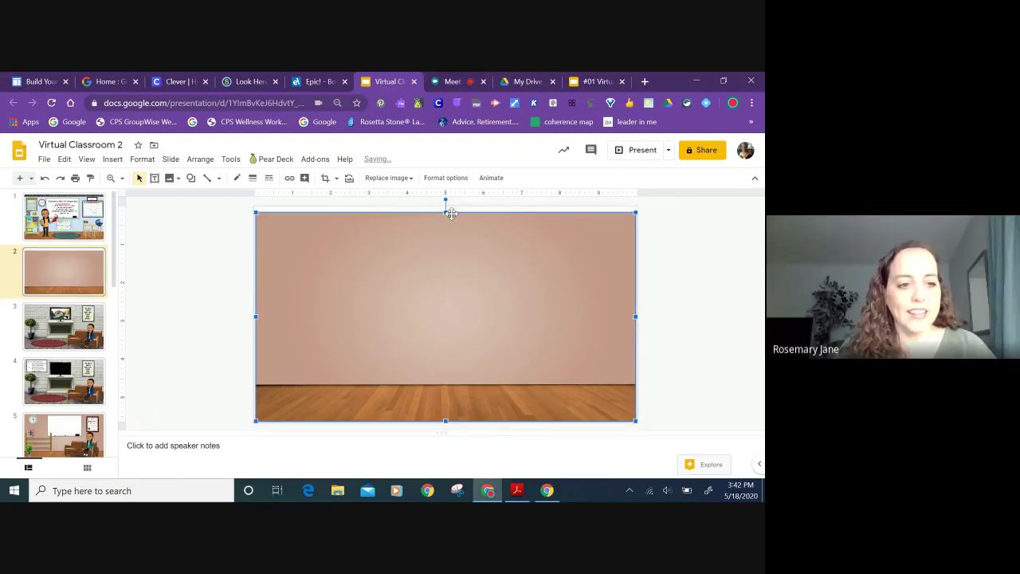
drag(445, 212, 445, 207)
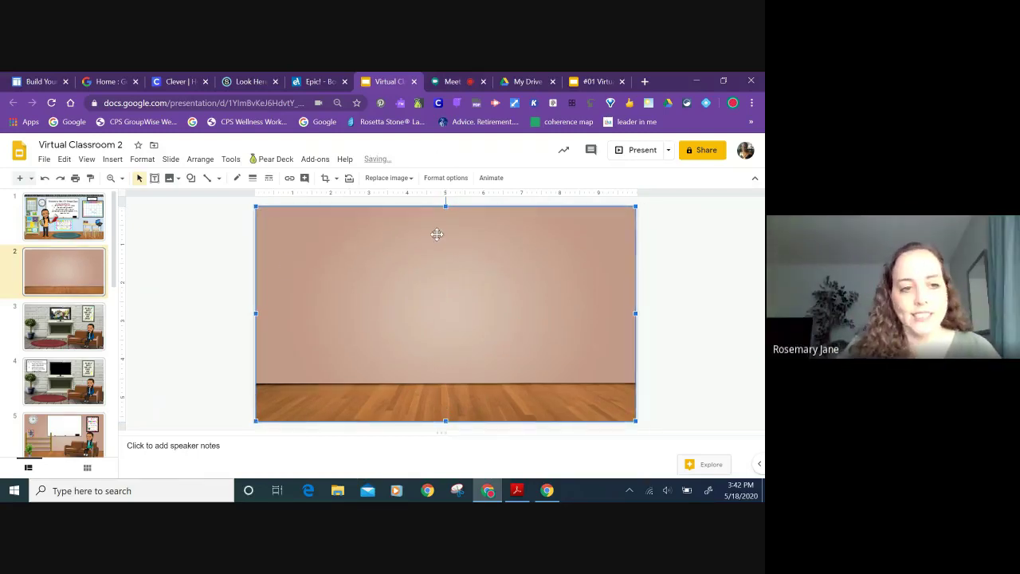
Step: Draw a rectangle covering the wall area above the wooden floor and fill it with solid light blue
click(191, 179)
mouse_move(194, 199)
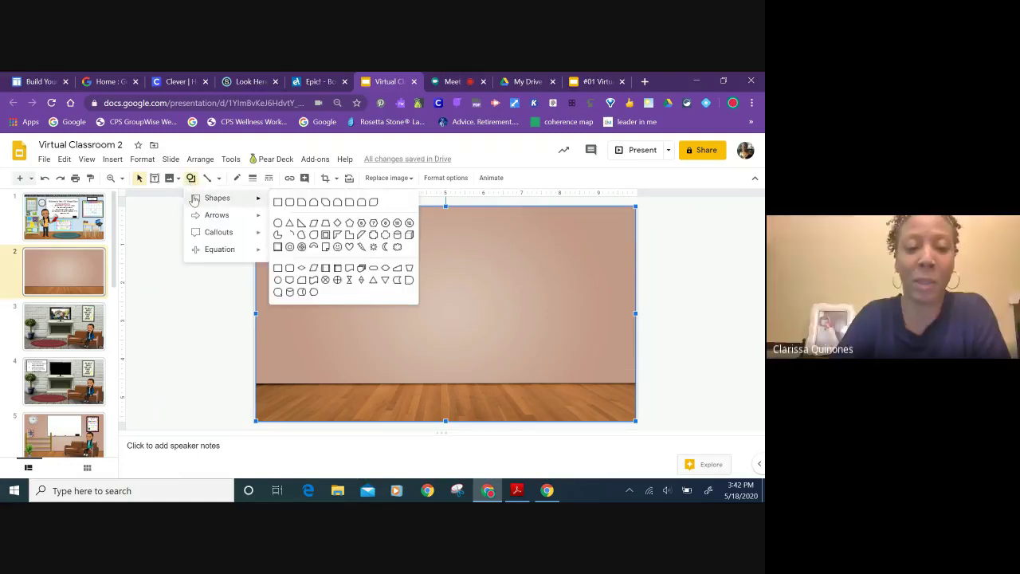
click(278, 206)
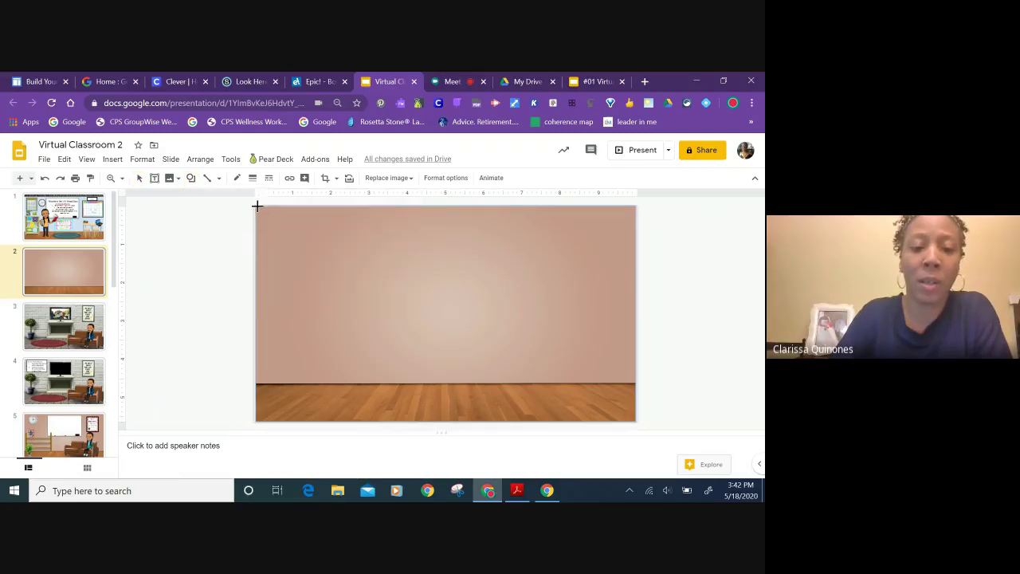
mouse_move(258, 206)
mouse_down()
mouse_move(273, 366)
mouse_move(641, 384)
mouse_move(632, 381)
mouse_up()
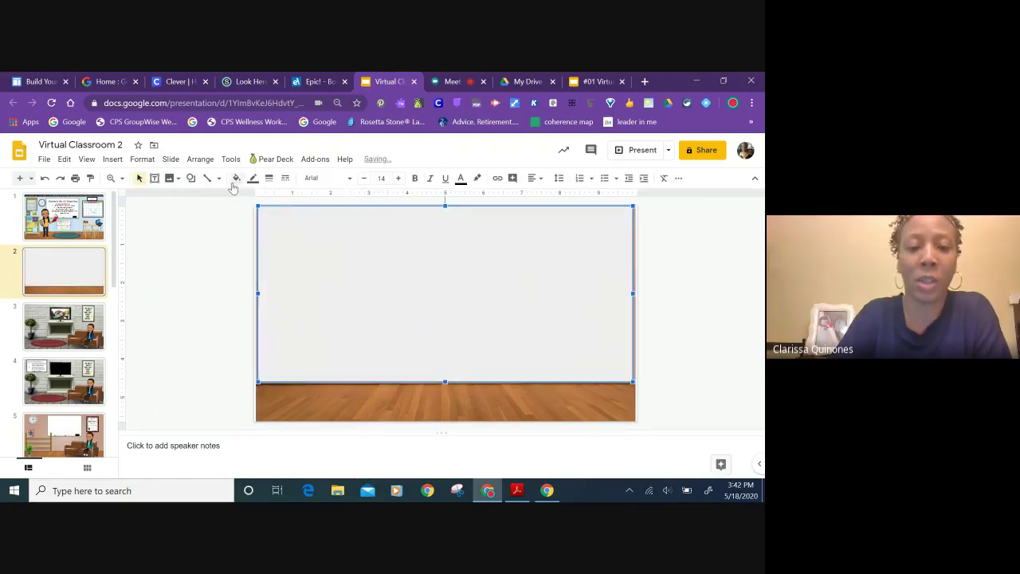
click(236, 178)
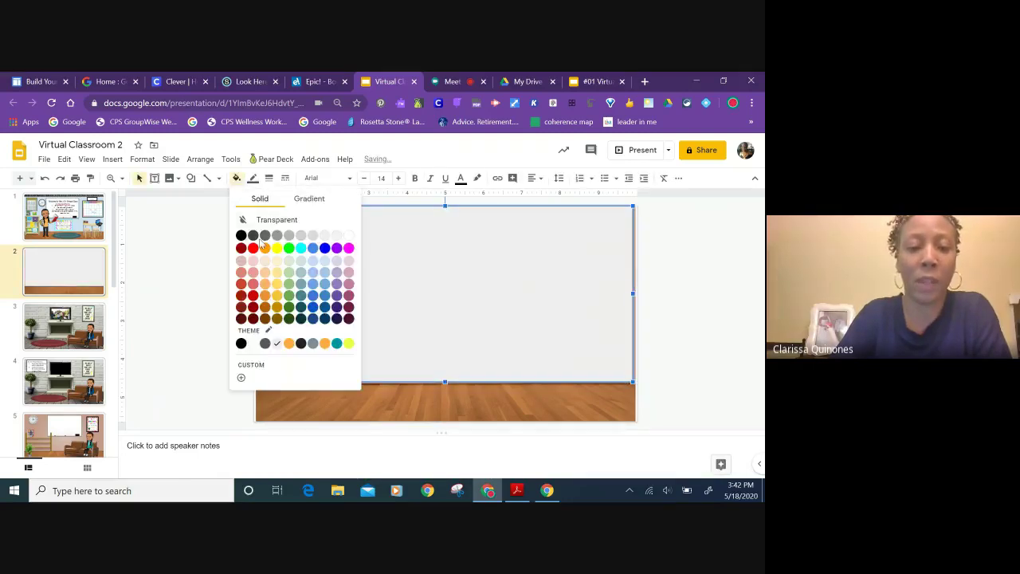
click(325, 262)
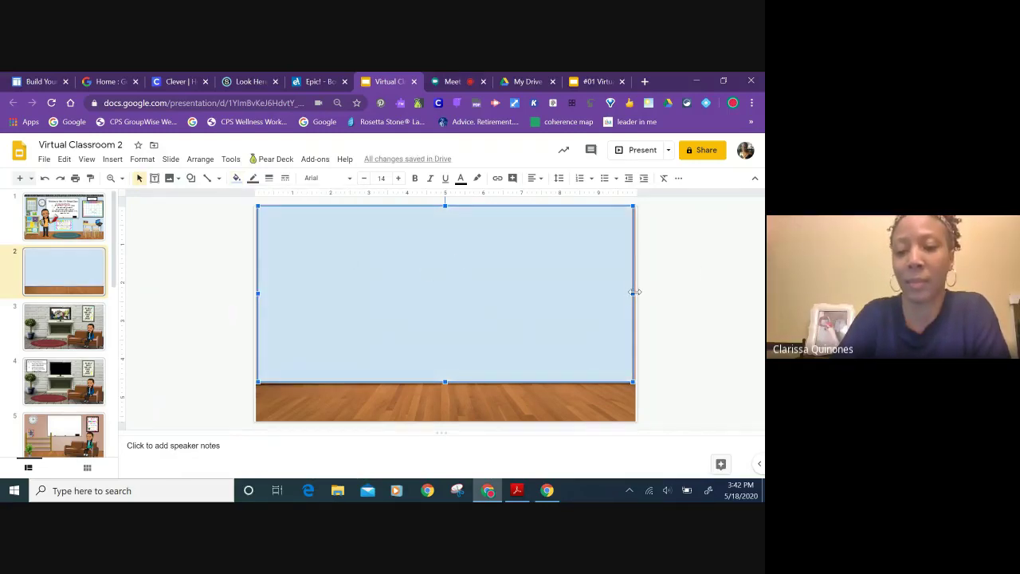
Step: Widen and reposition the light blue rectangle to line up with the side edges of the background image
drag(633, 292, 638, 292)
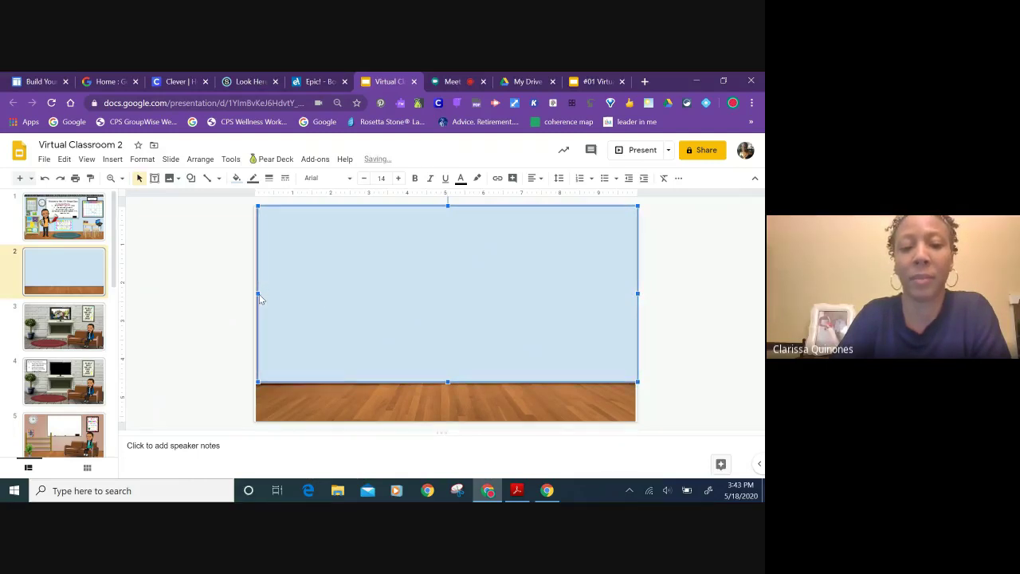
drag(258, 294, 256, 295)
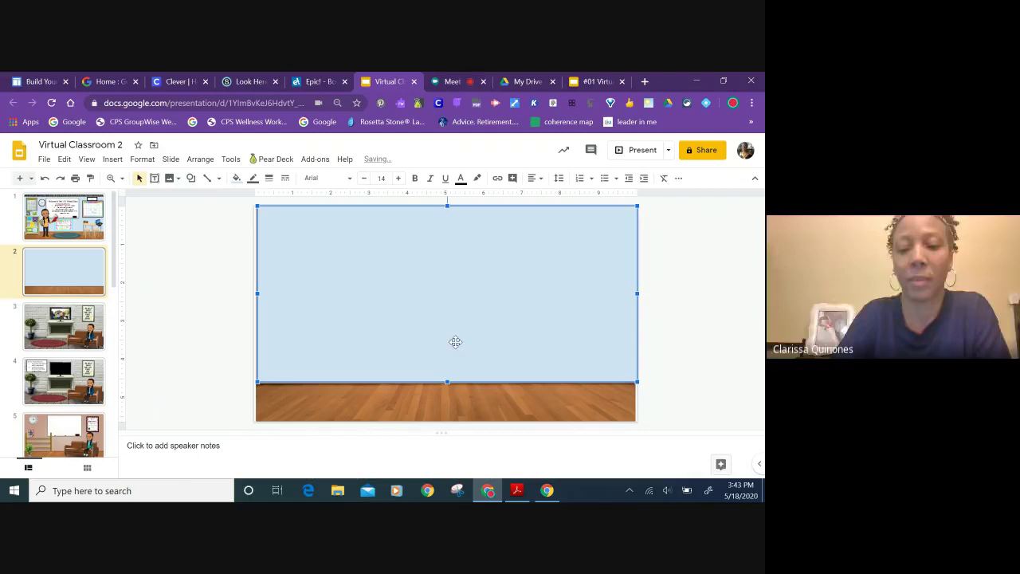
drag(359, 276, 355, 274)
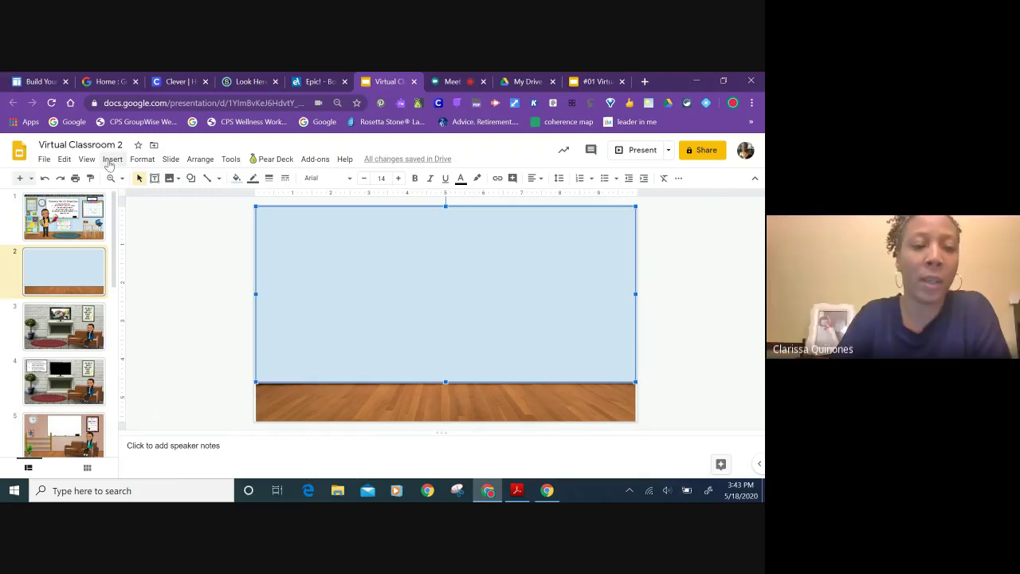
Step: Search the web for images of "transparent rug" to insert in the slide
click(111, 159)
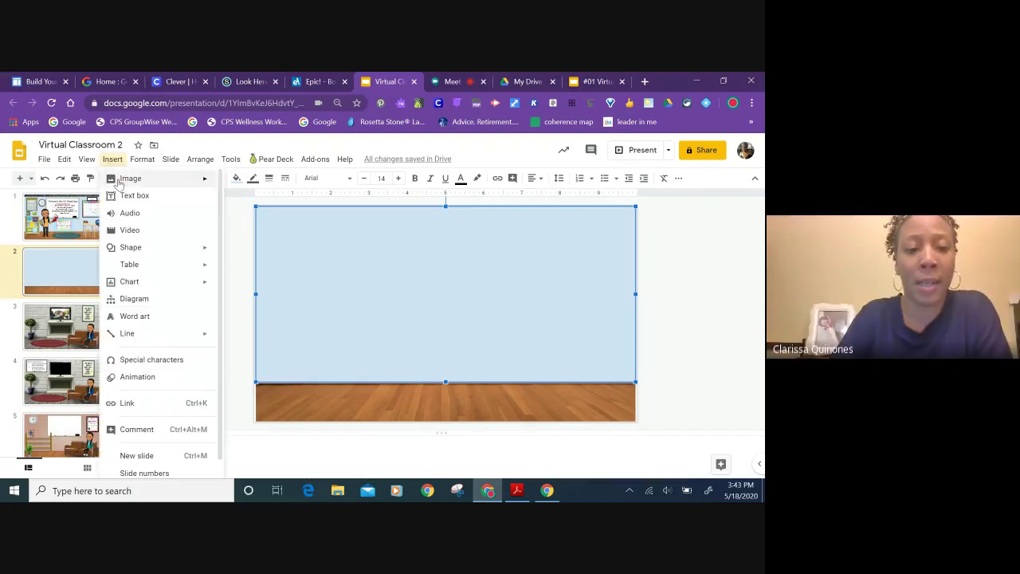
mouse_move(116, 180)
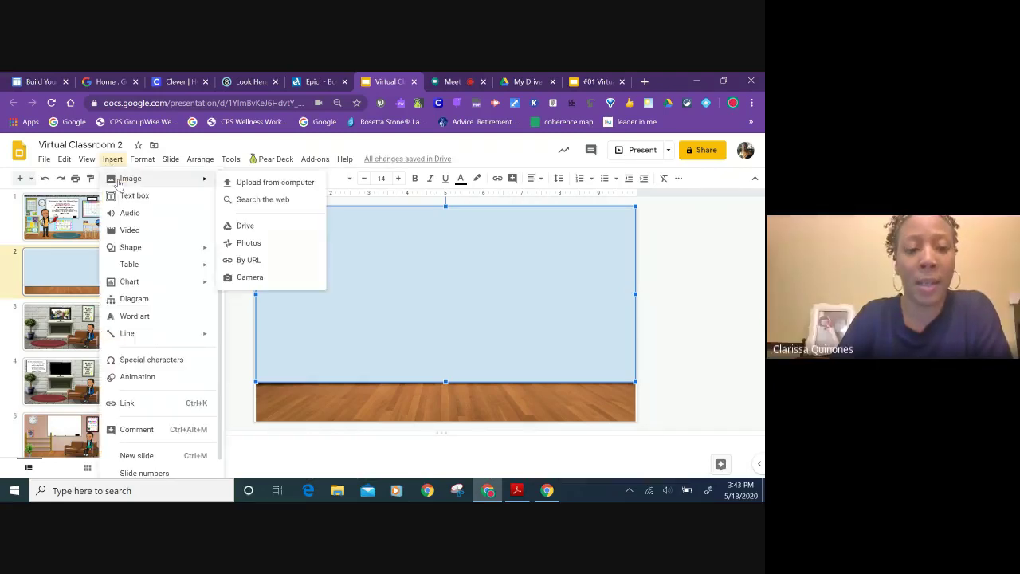
click(255, 200)
click(727, 188)
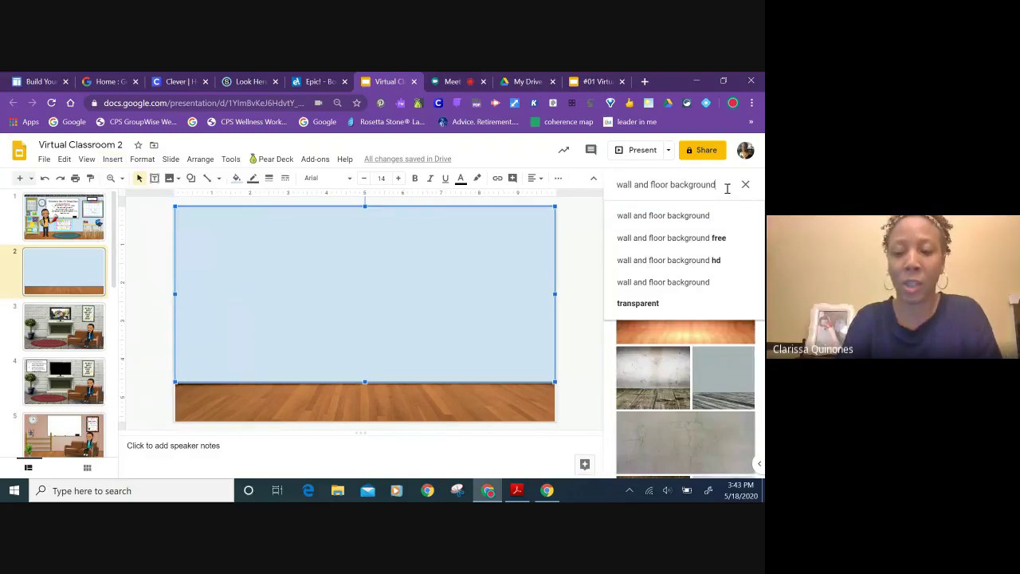
key(BackSpace)
key(BackSpace)
key(BackSpace)
key(BackSpace)
key(BackSpace)
key(BackSpace)
key(BackSpace)
key(BackSpace)
key(BackSpace)
key(BackSpace)
key(BackSpace)
key(BackSpace)
key(BackSpace)
key(BackSpace)
key(BackSpace)
key(BackSpace)
key(BackSpace)
key(BackSpace)
key(BackSpace)
key(BackSpace)
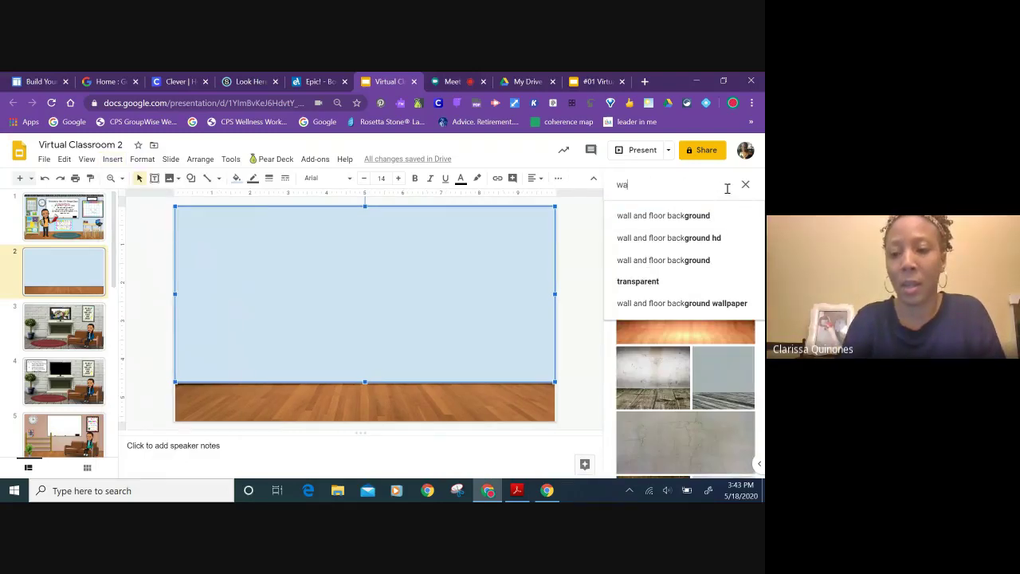
key(BackSpace)
key(BackSpace)
text(t)
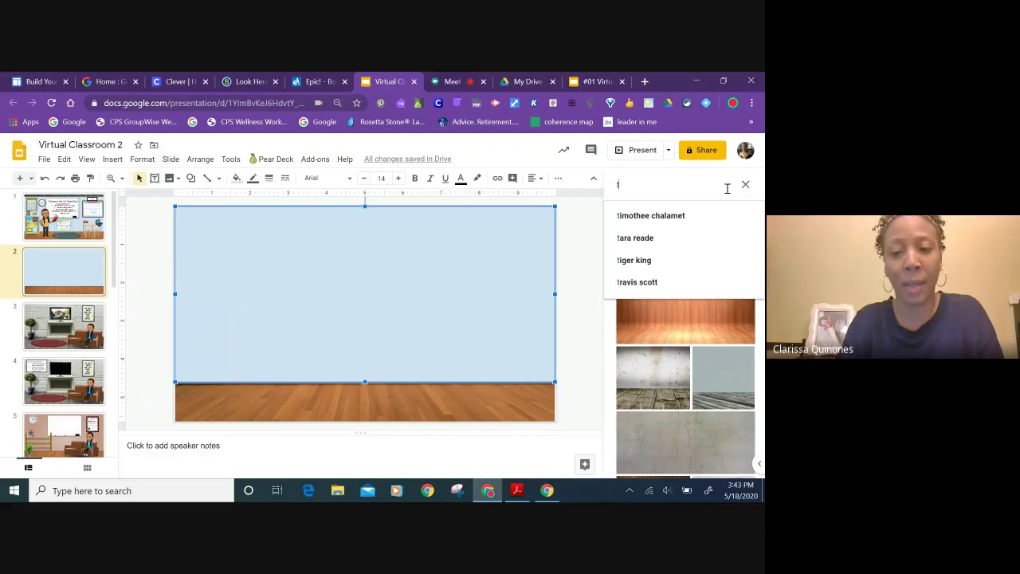
text(ra)
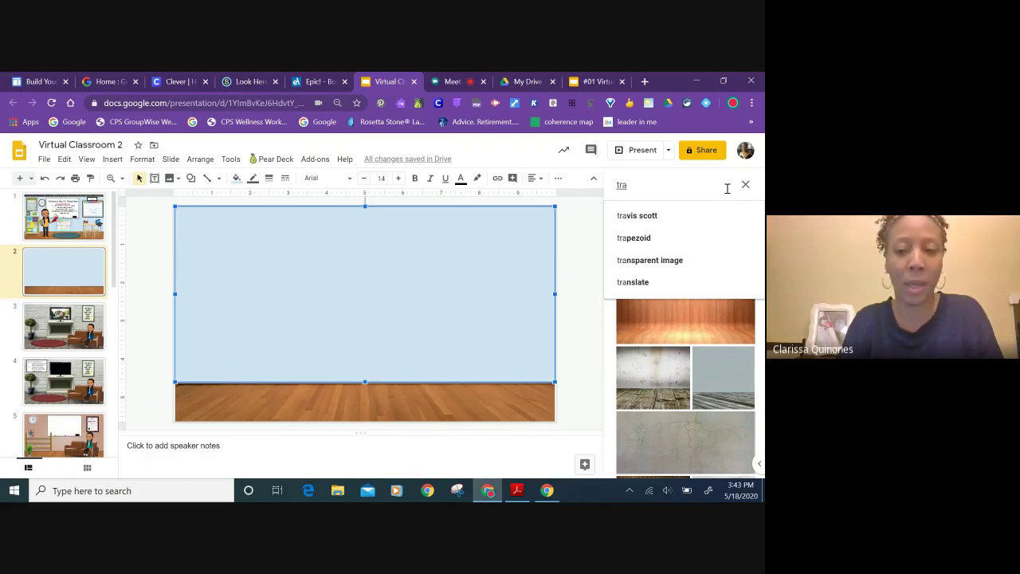
text(n)
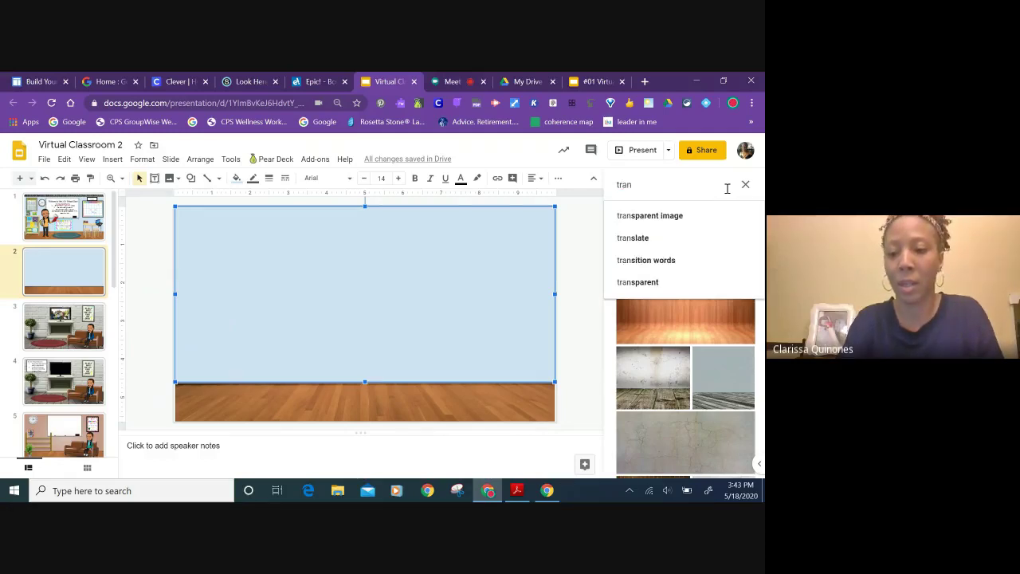
text(sparent)
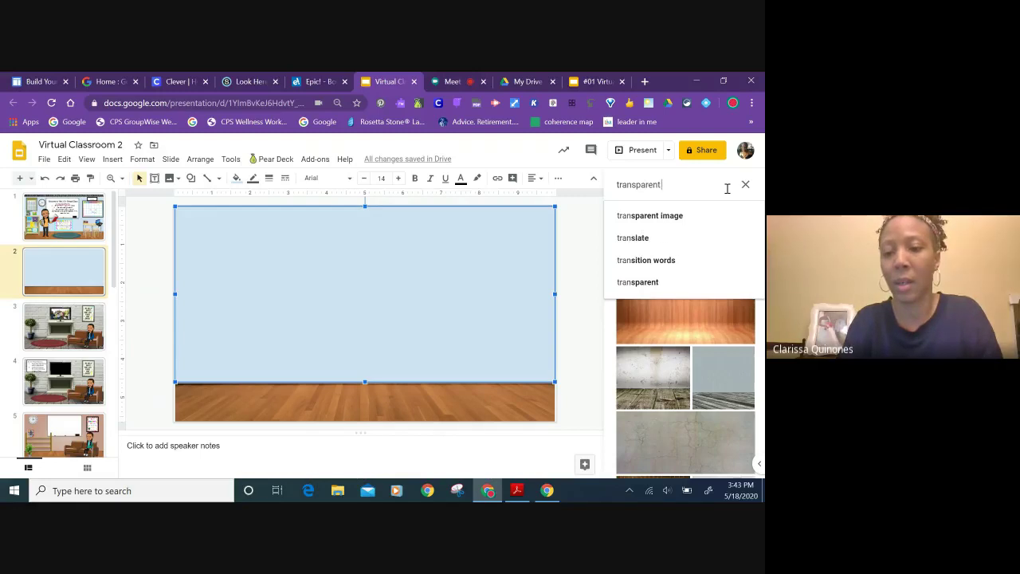
text( rug)
key(Return)
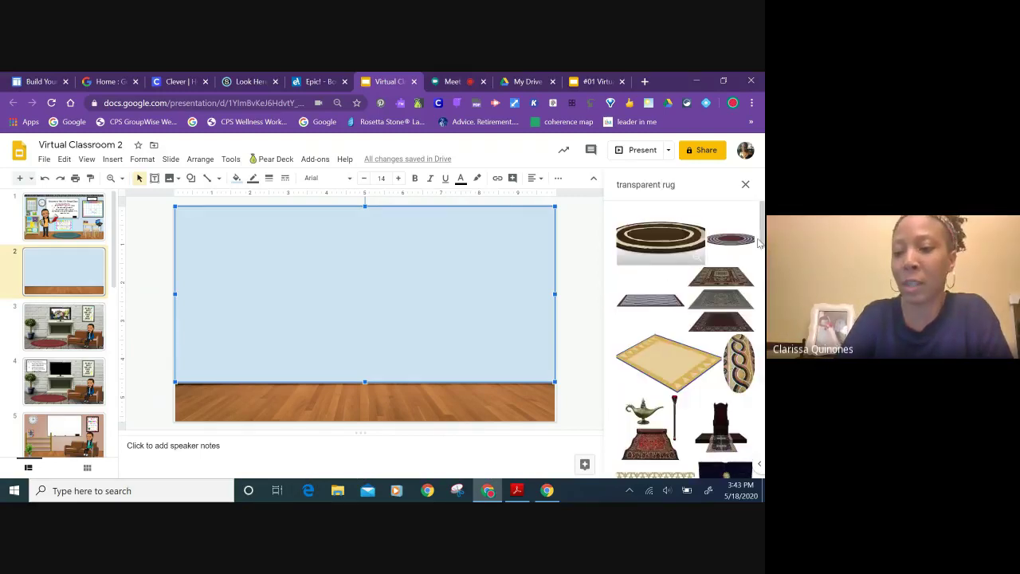
Step: Insert the teal oval rug image, shrink it and place it on the middle of the wooden floor
scroll(671, 301, down, 5)
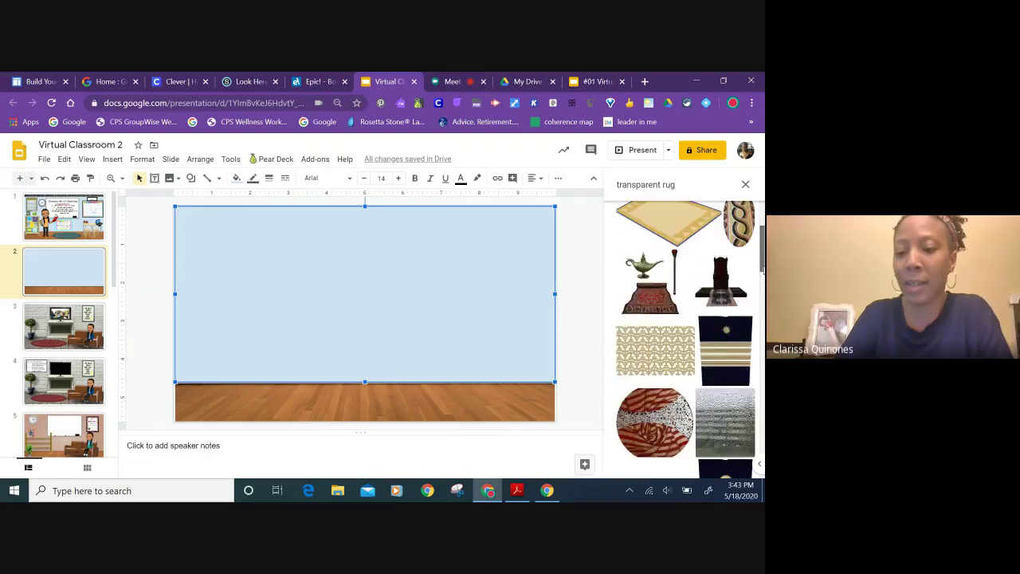
click(671, 301)
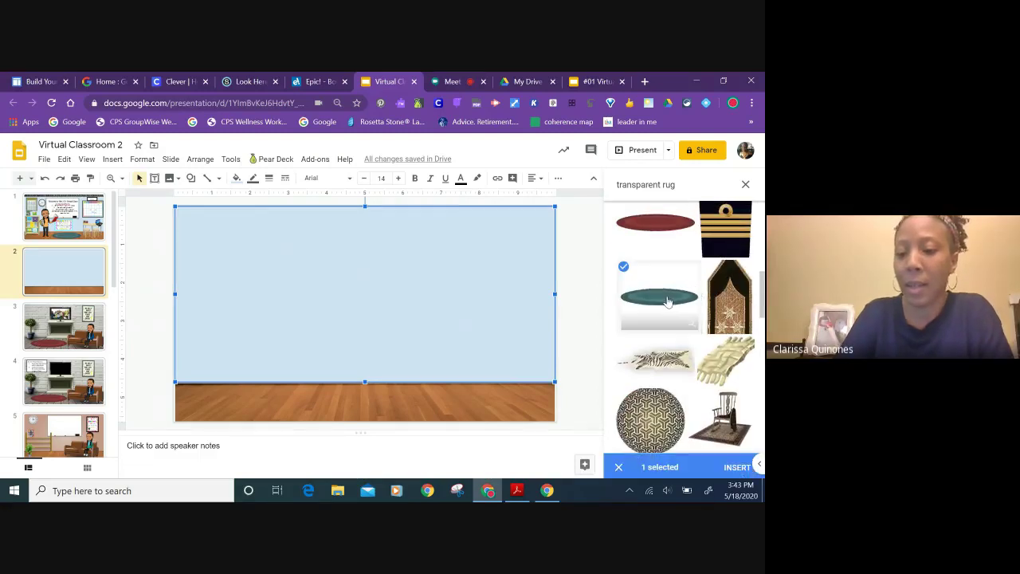
click(736, 464)
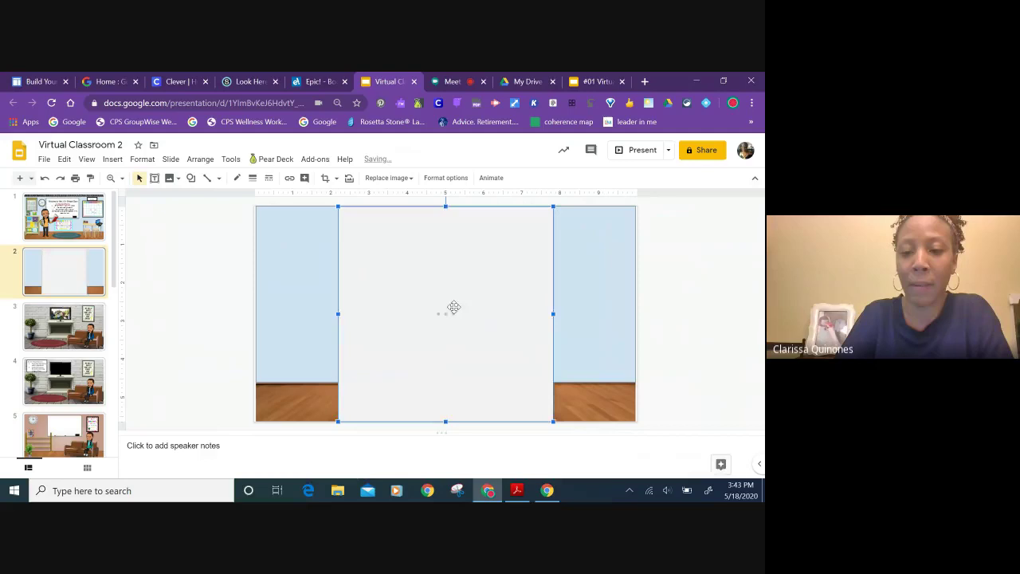
drag(554, 206, 454, 403)
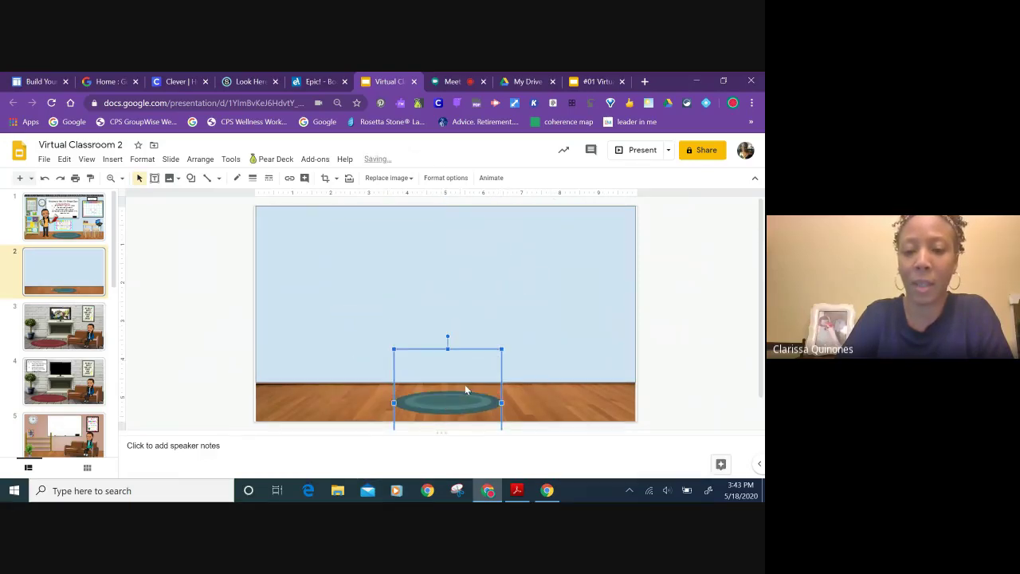
Step: Search the web for images of "transparent shelf" to insert in the slide
click(112, 159)
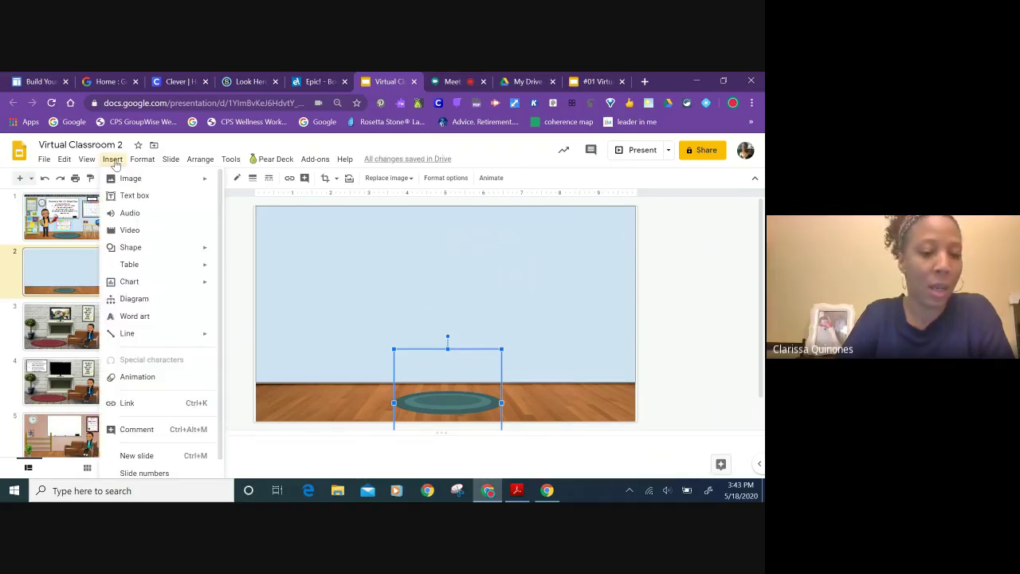
mouse_move(130, 178)
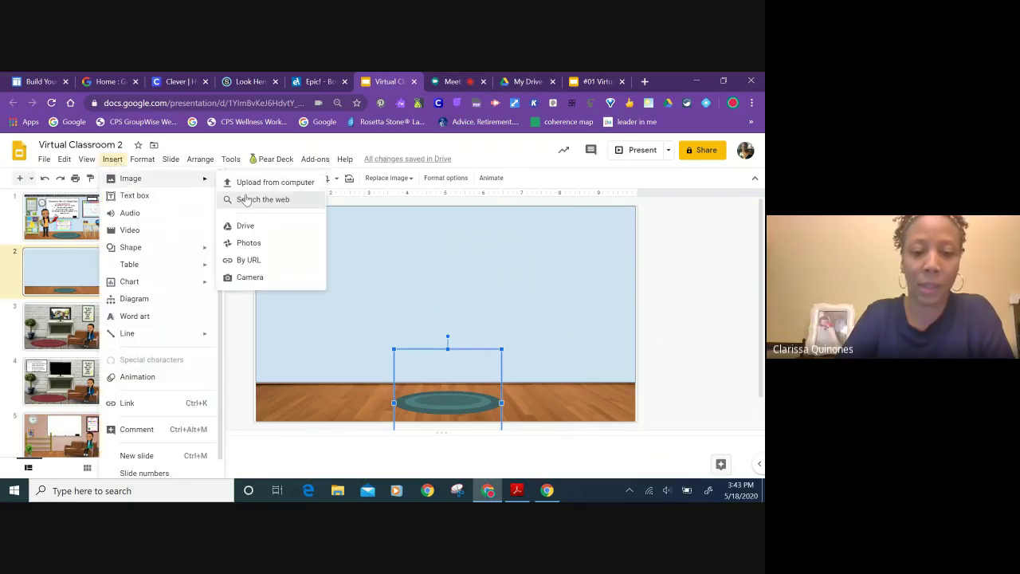
click(246, 199)
click(672, 180)
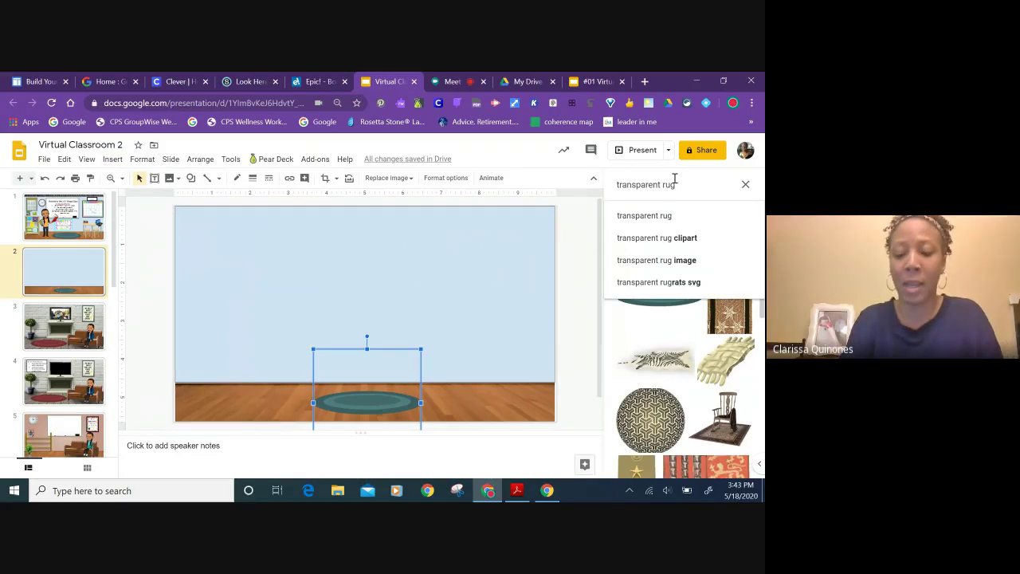
key(BackSpace)
key(BackSpace)
key(BackSpace)
key(BackSpace)
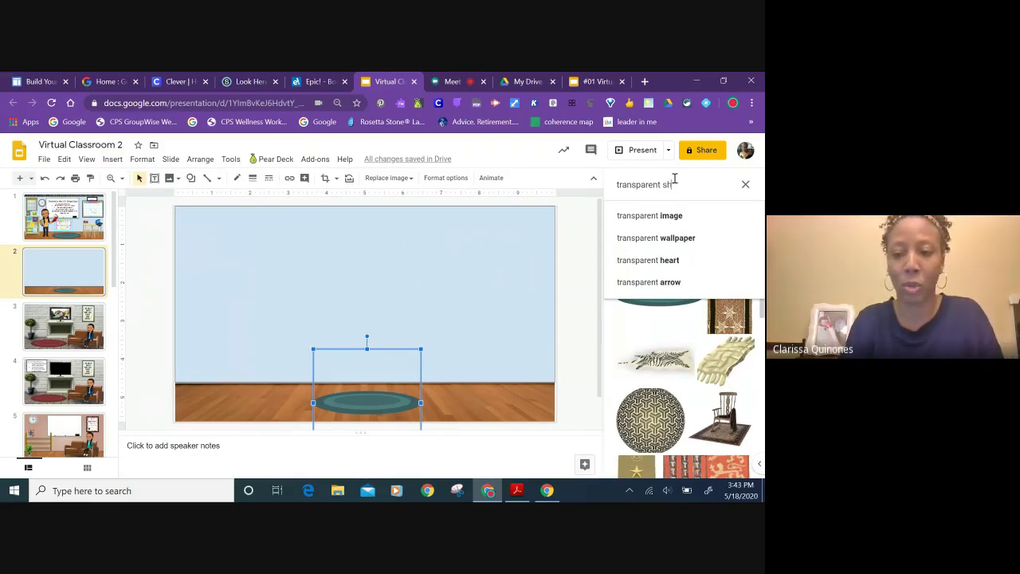
text(shelf)
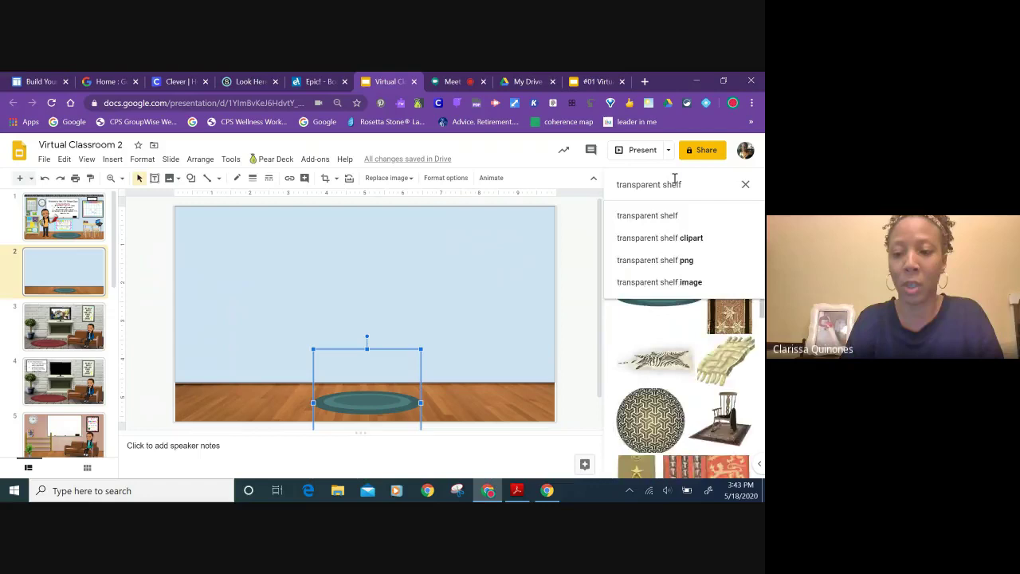
key(Return)
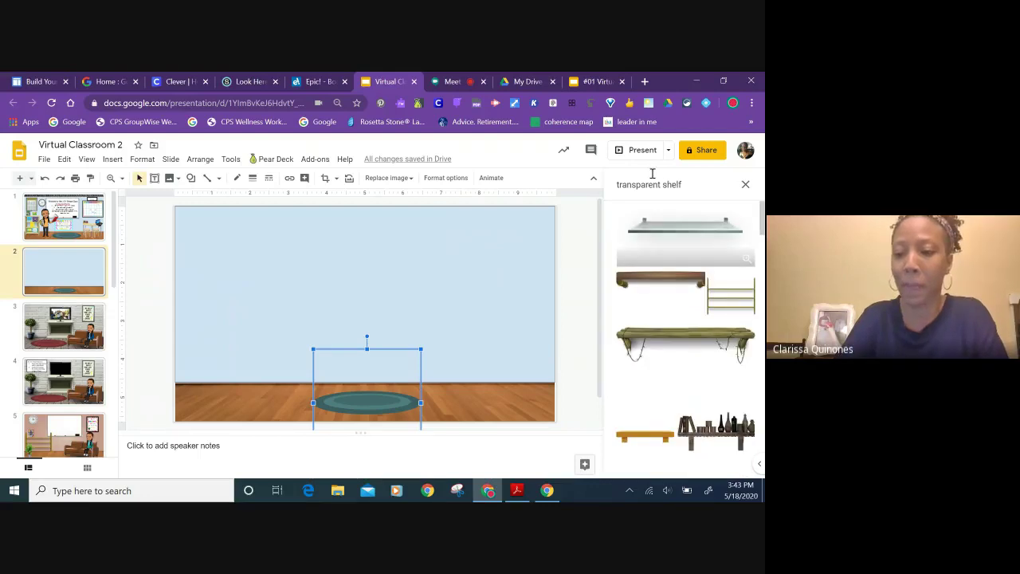
Step: Change the image search to "transparent bookshelf"
click(695, 184)
key(BackSpace)
key(BackSpace)
key(BackSpace)
key(BackSpace)
key(BackSpace)
key(BackSpace)
text(boo)
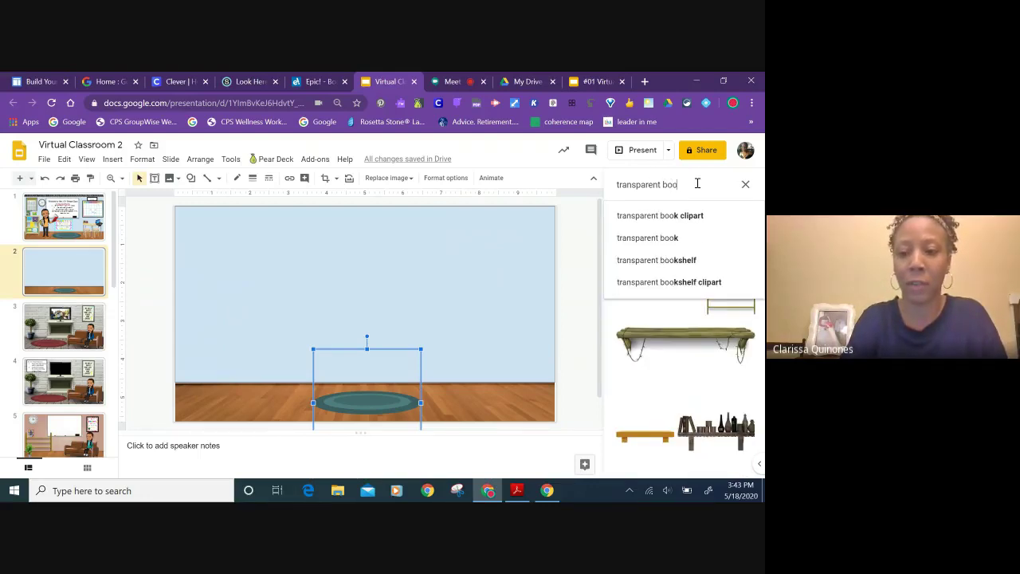
text(kshelf)
key(Return)
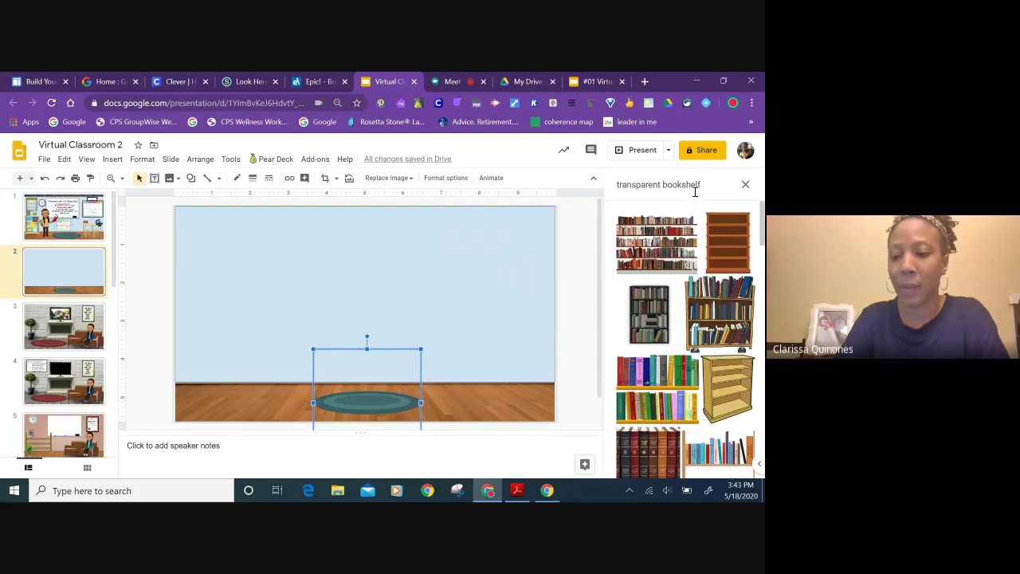
Step: Insert the empty reddish-brown five-shelf bookcase, shrink it and stand it on the floor near the left edge of the scene
drag(733, 251, 741, 274)
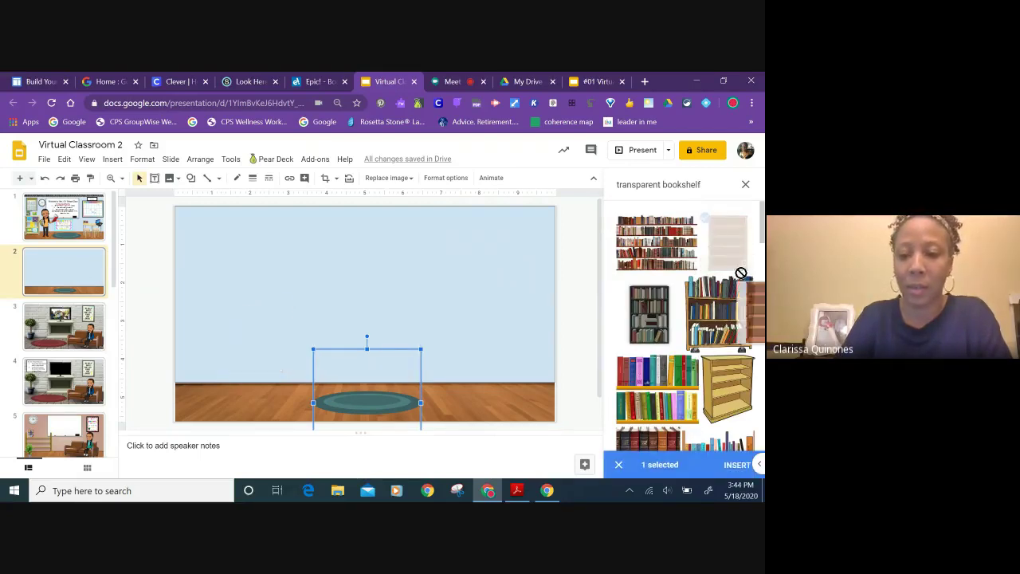
click(737, 465)
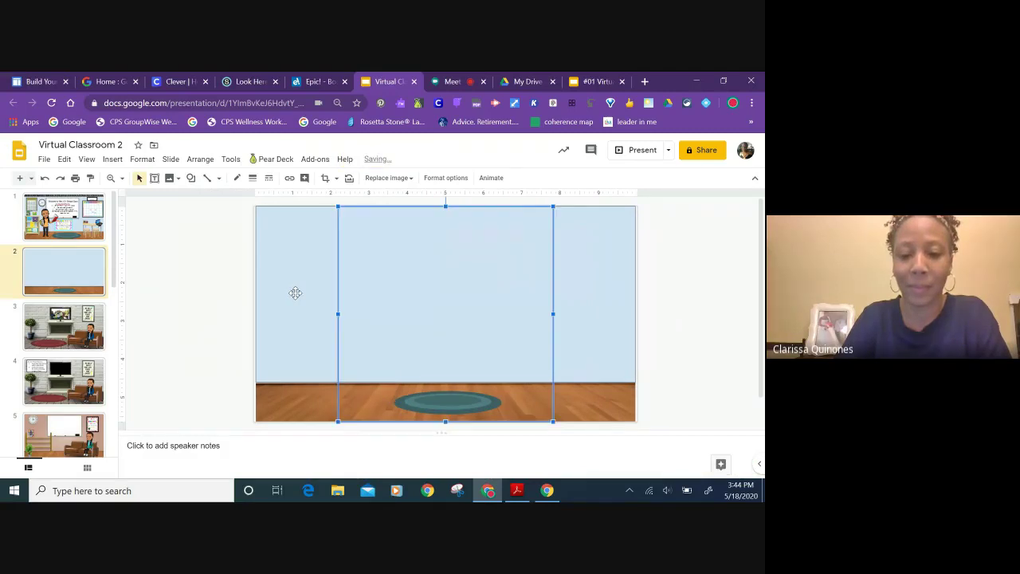
drag(555, 208, 310, 299)
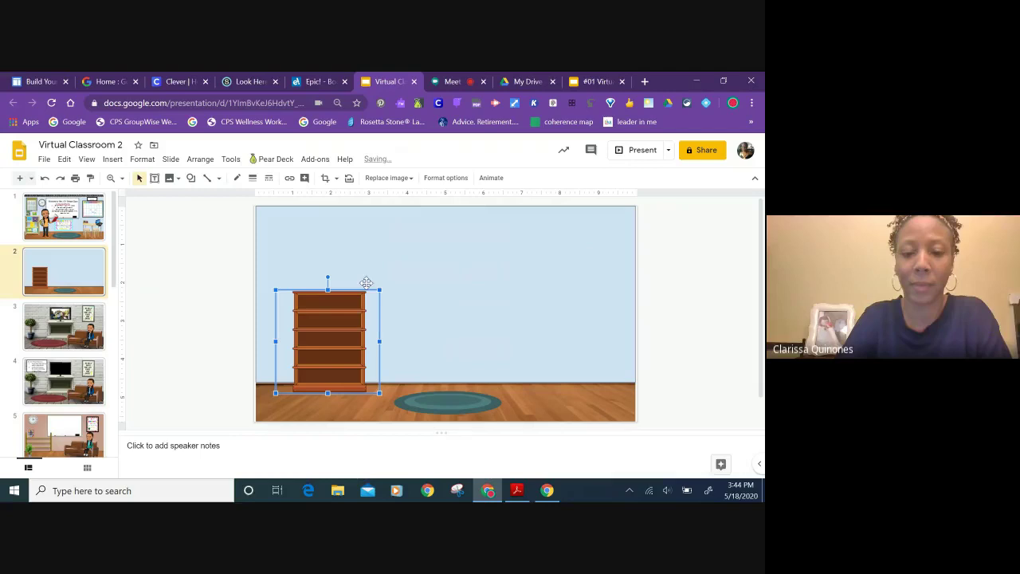
drag(380, 289, 401, 267)
drag(357, 311, 335, 315)
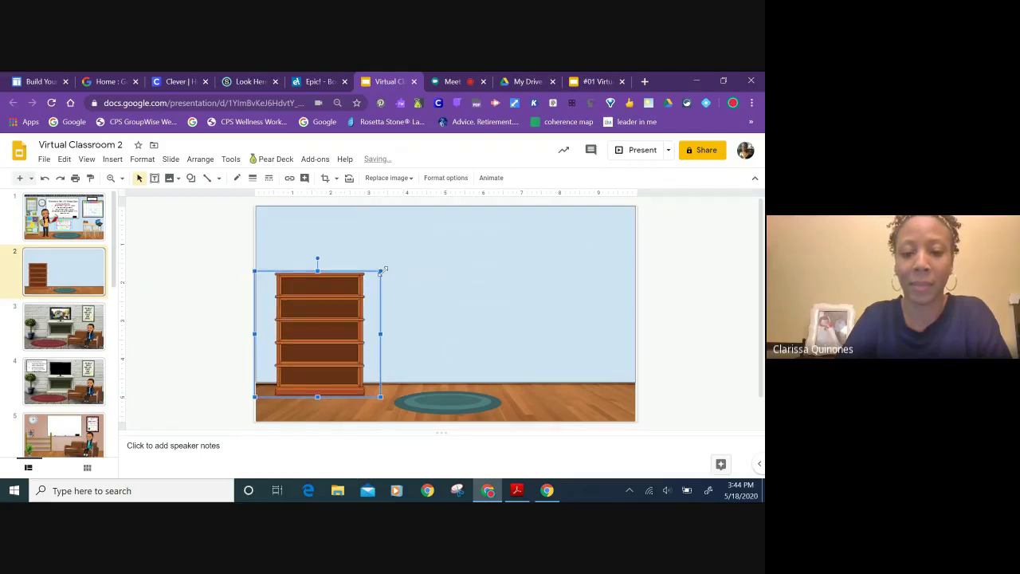
drag(380, 272, 356, 295)
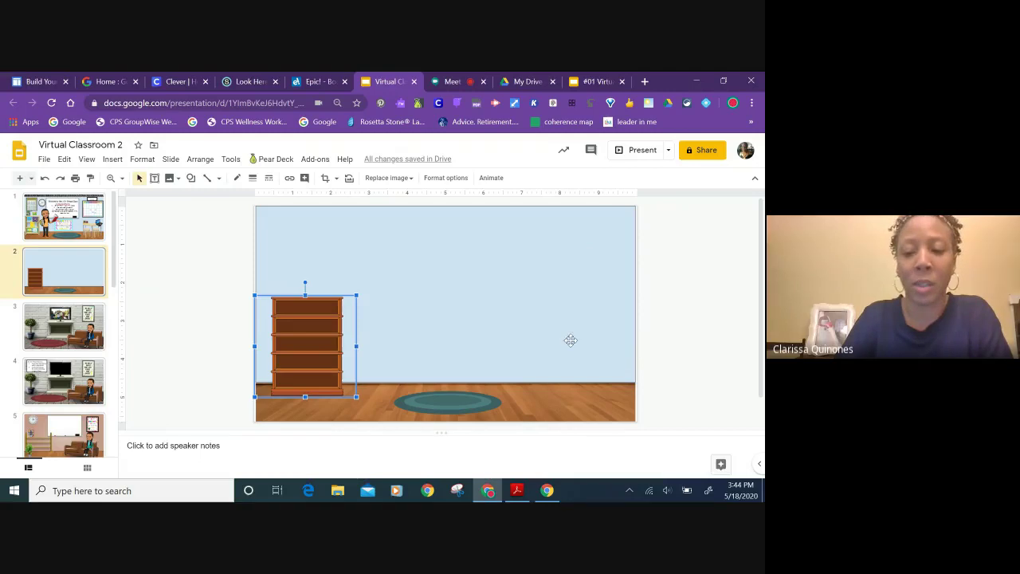
Step: Search the web for images of "transparent whiteboard" to insert in the slide
click(112, 160)
mouse_move(127, 178)
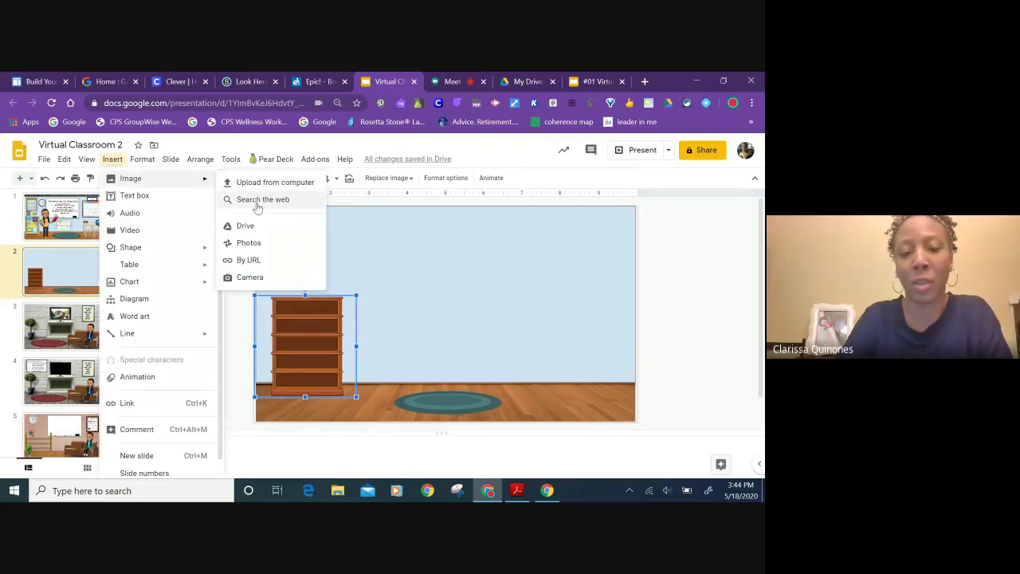
click(257, 201)
click(702, 185)
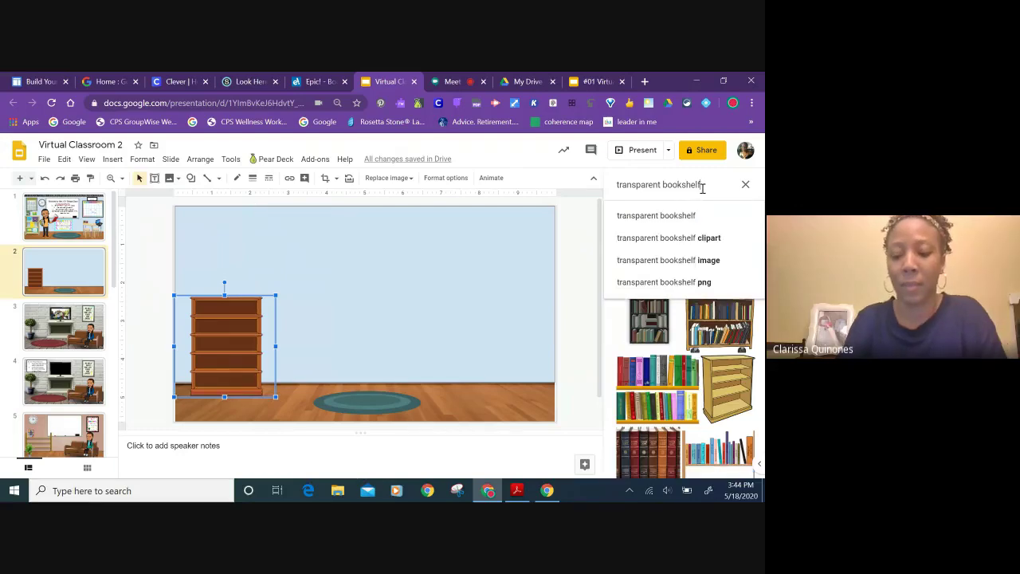
key(BackSpace)
key(BackSpace)
key(BackSpace)
key(BackSpace)
key(BackSpace)
key(BackSpace)
key(BackSpace)
key(BackSpace)
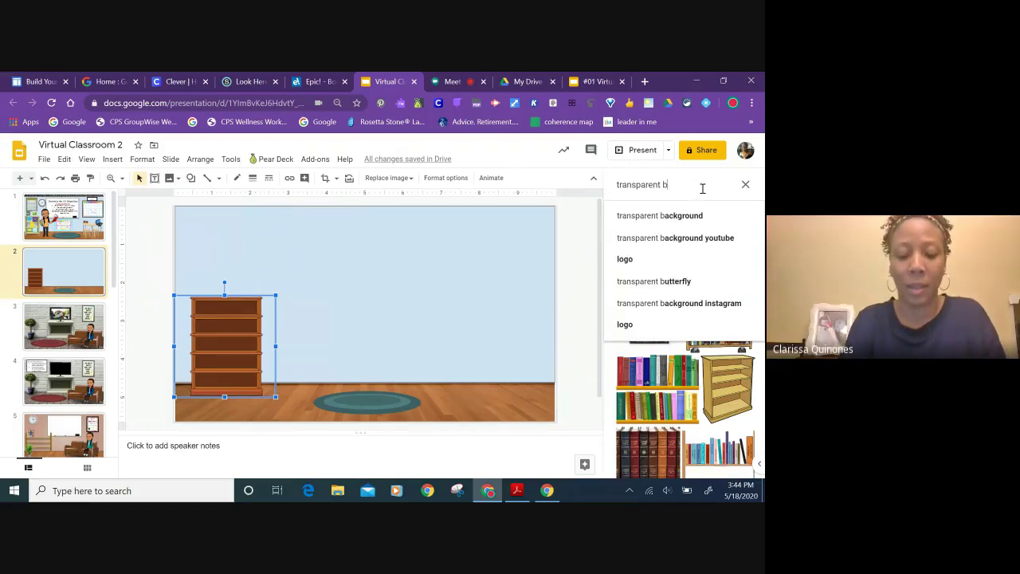
text(whiteboard)
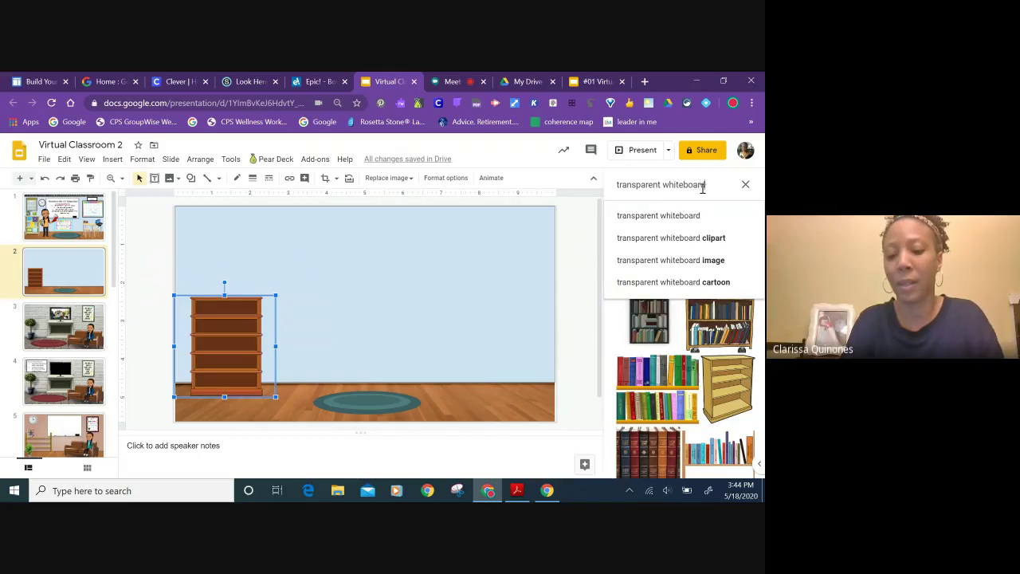
key(Return)
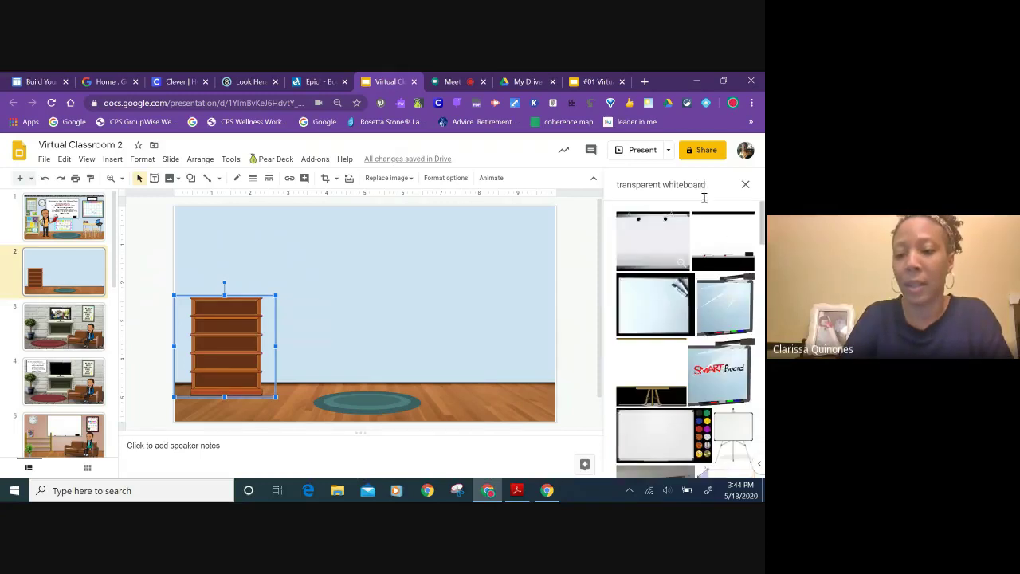
Step: Insert the whiteboard image with markers and eraser, shrink it and hang it high on the blue wall, right of the bookcase
click(721, 259)
click(728, 465)
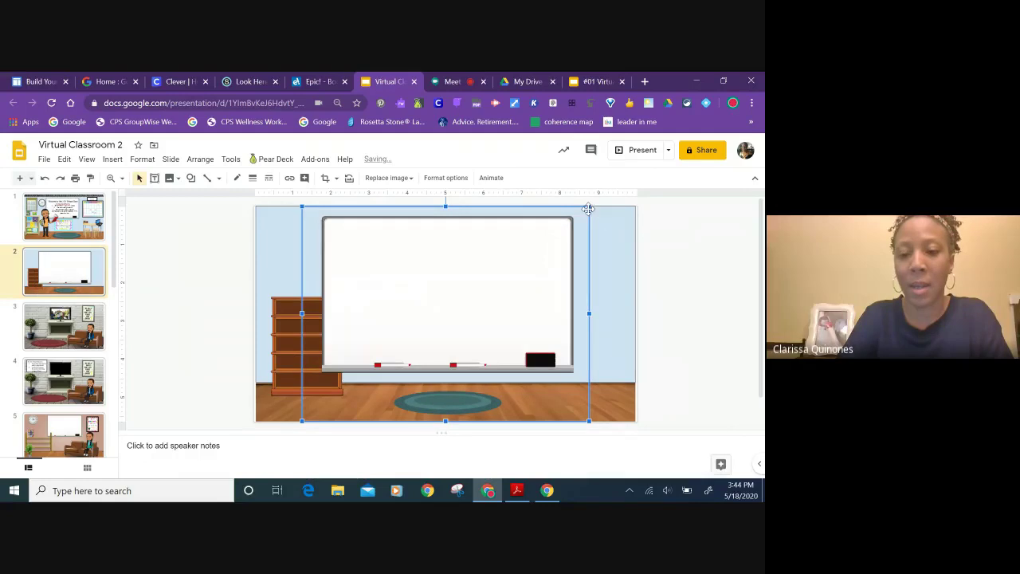
drag(589, 206, 487, 283)
drag(428, 305, 504, 239)
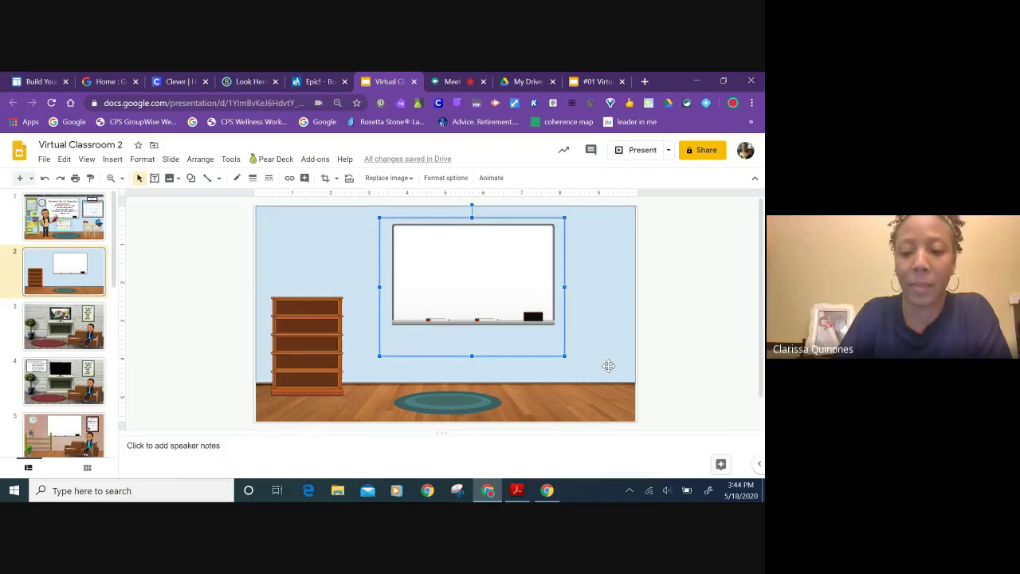
click(604, 394)
click(504, 313)
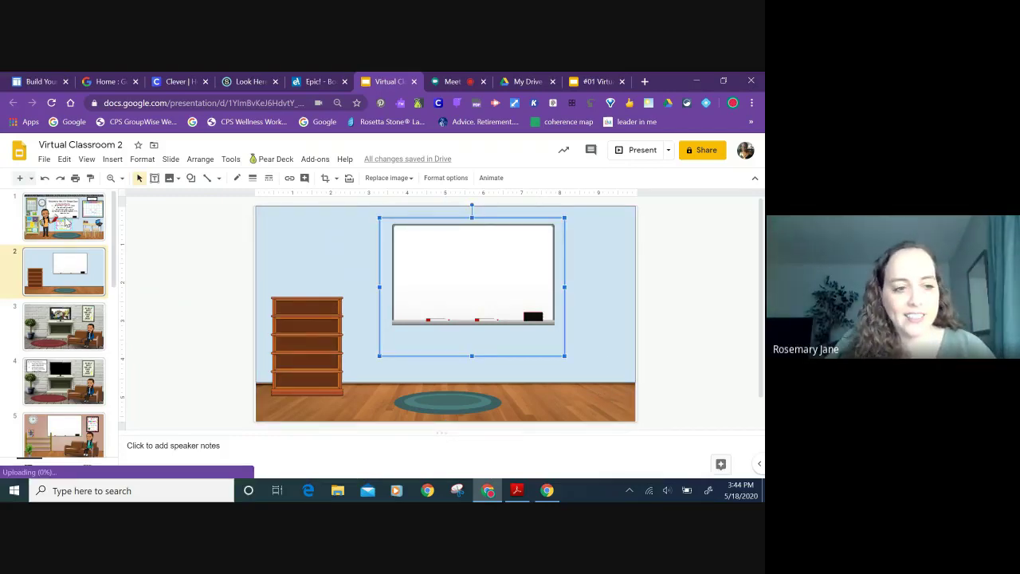
Step: Open the finished classroom on slide 1 and view the link attached to the Epic image on the bookshelf
click(67, 223)
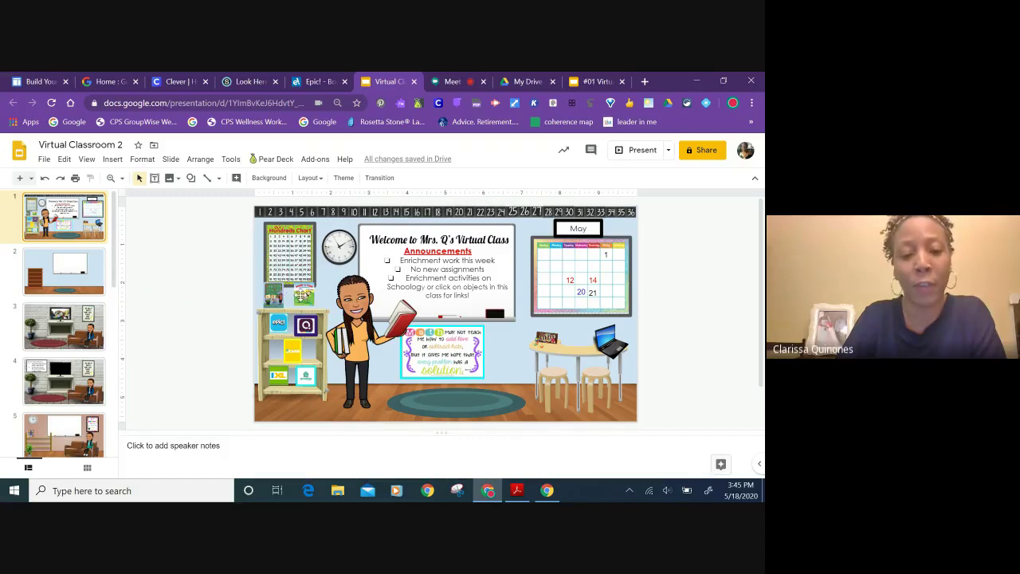
click(281, 325)
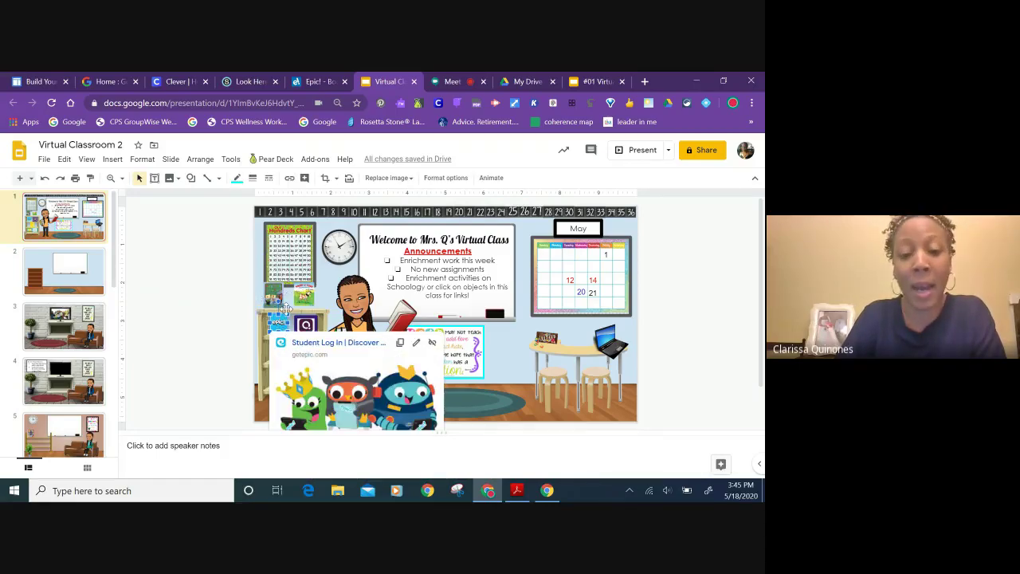
Step: Switch to the Epic website, capture the Fraction Fun book cover with Snipping Tool and go back to the presentation
click(315, 82)
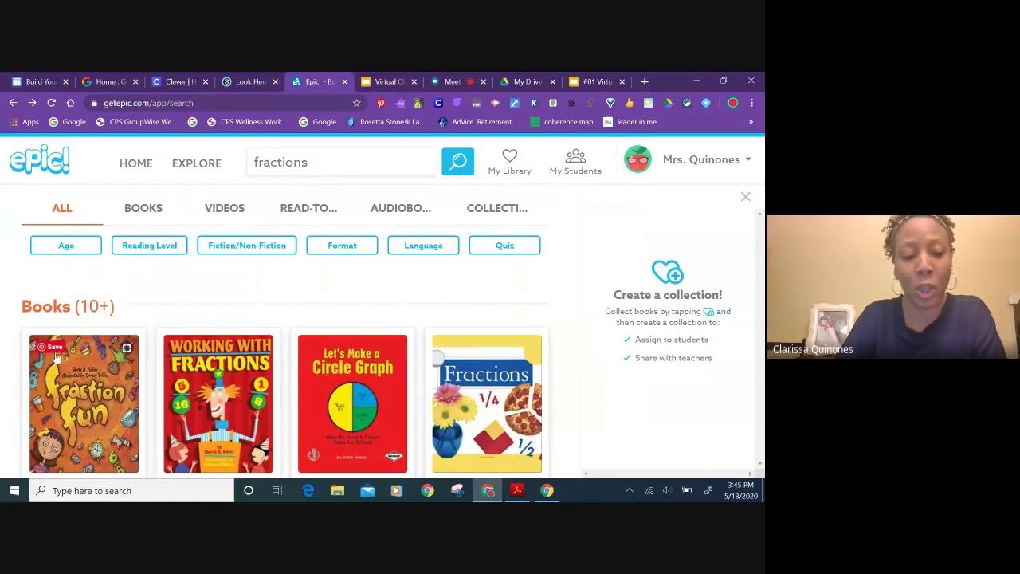
click(456, 490)
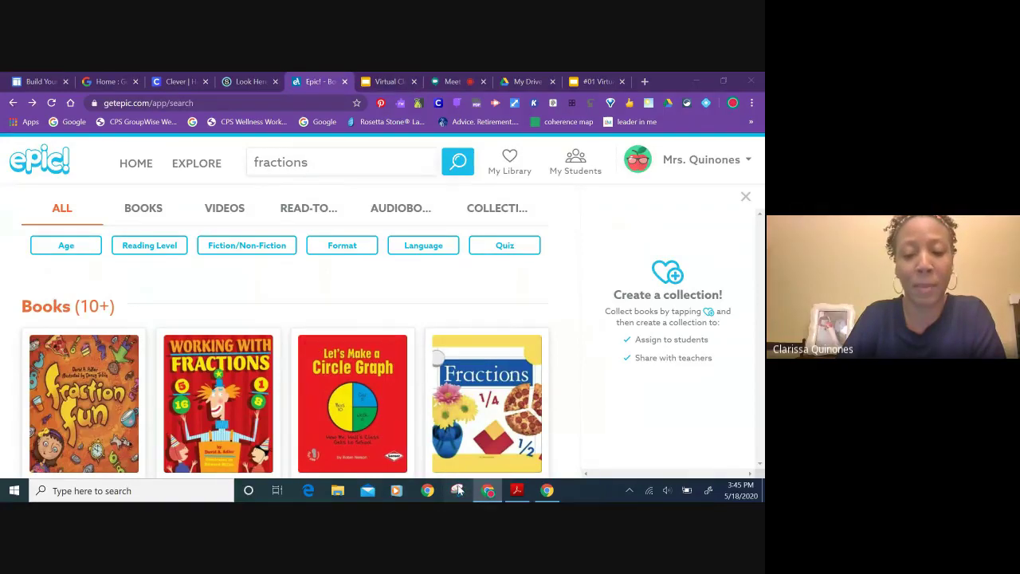
click(670, 298)
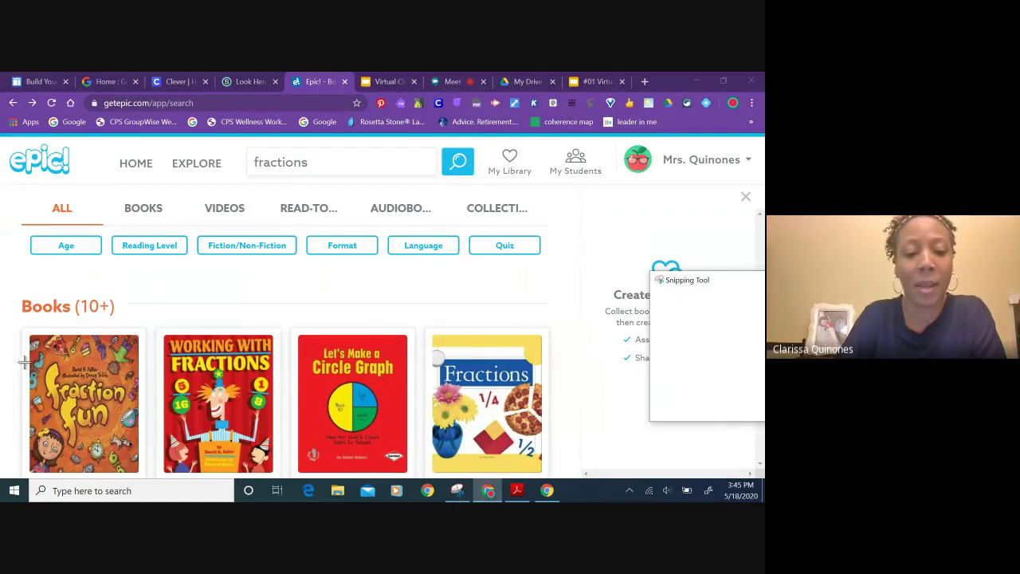
drag(30, 338, 139, 469)
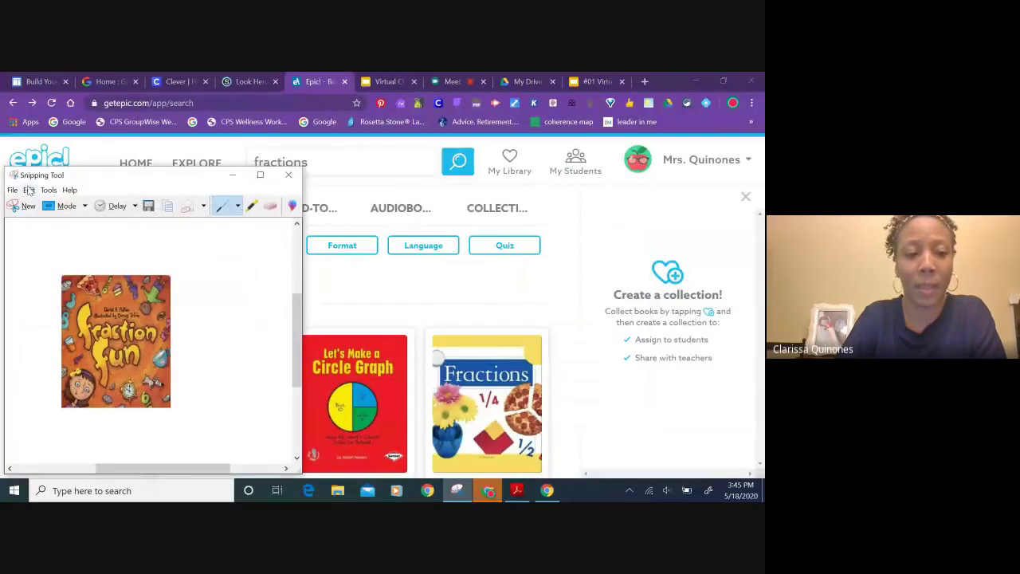
click(381, 82)
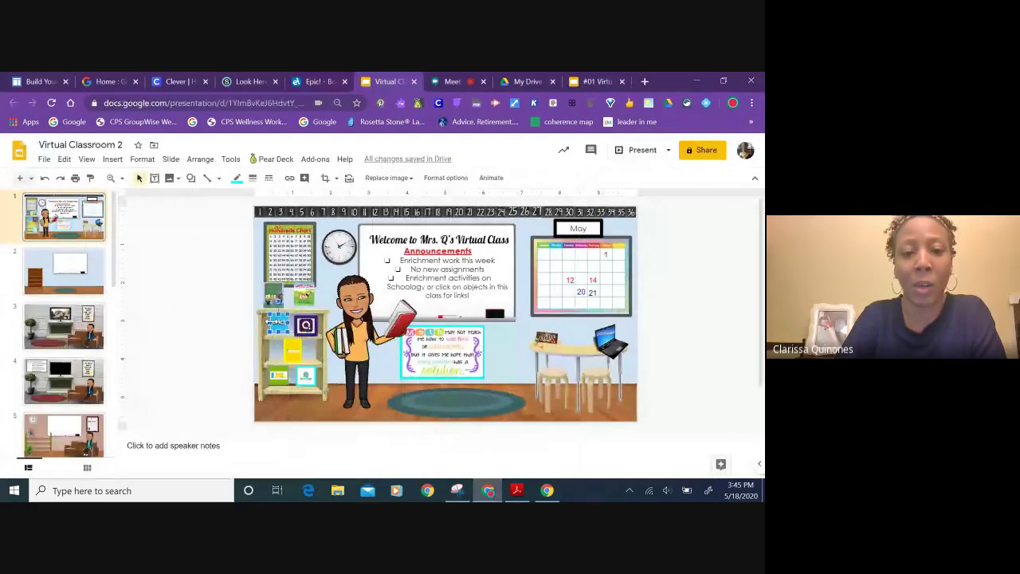
Step: Open the Fraction Fun book on the Epic website, copy its web address and return to the presentation
click(315, 82)
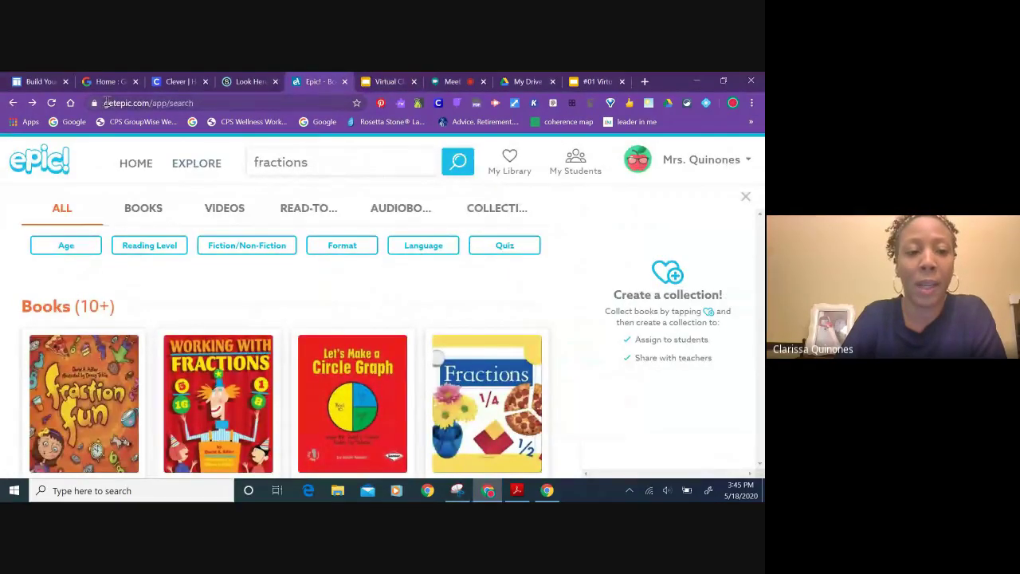
click(67, 403)
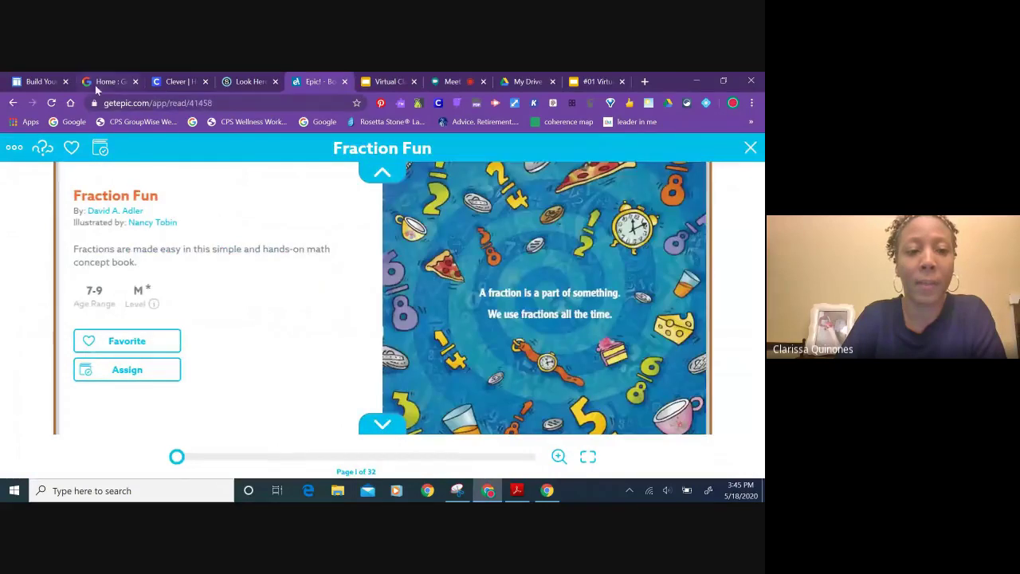
click(106, 103)
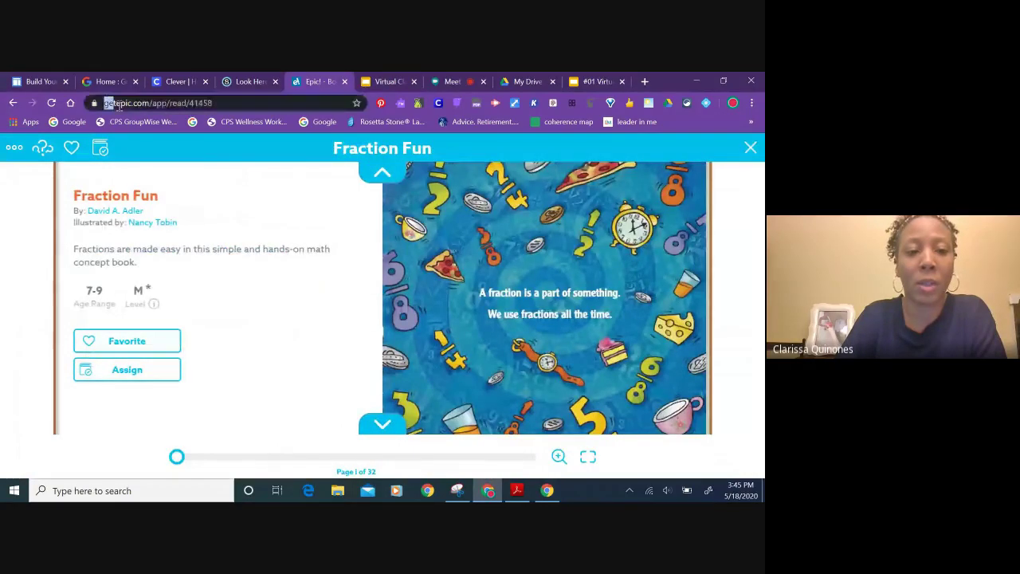
right_click(215, 104)
click(255, 169)
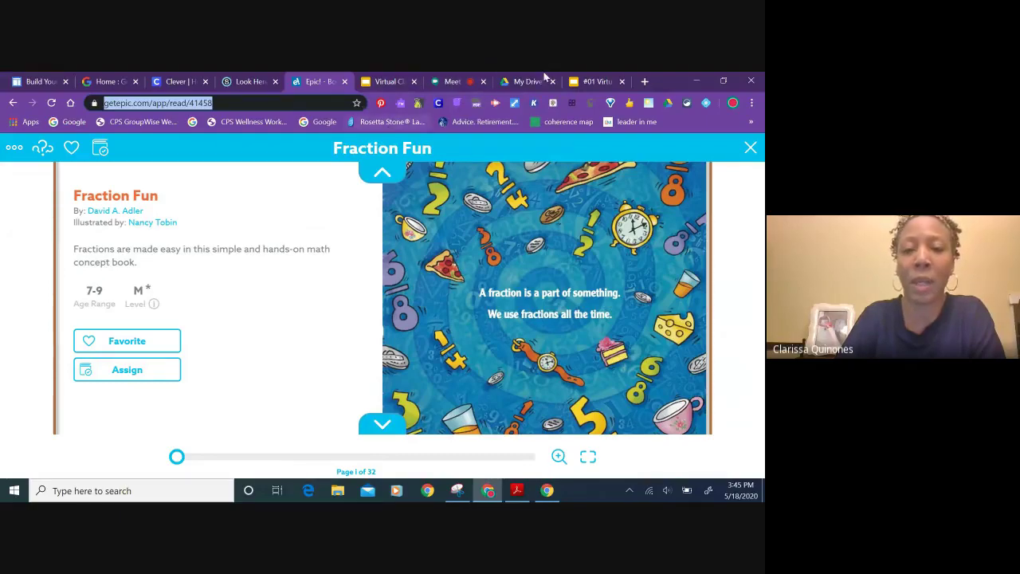
click(450, 82)
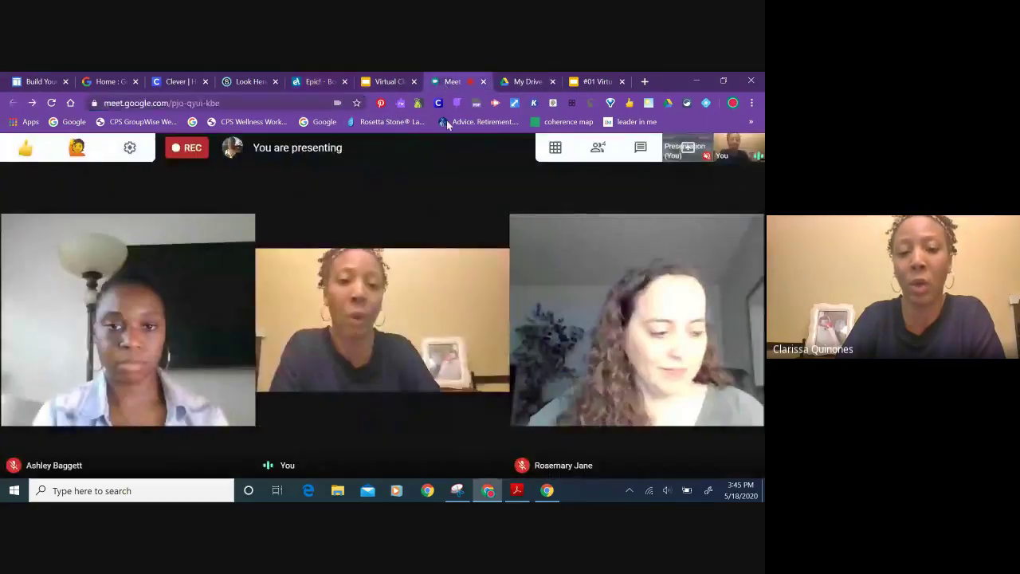
click(386, 81)
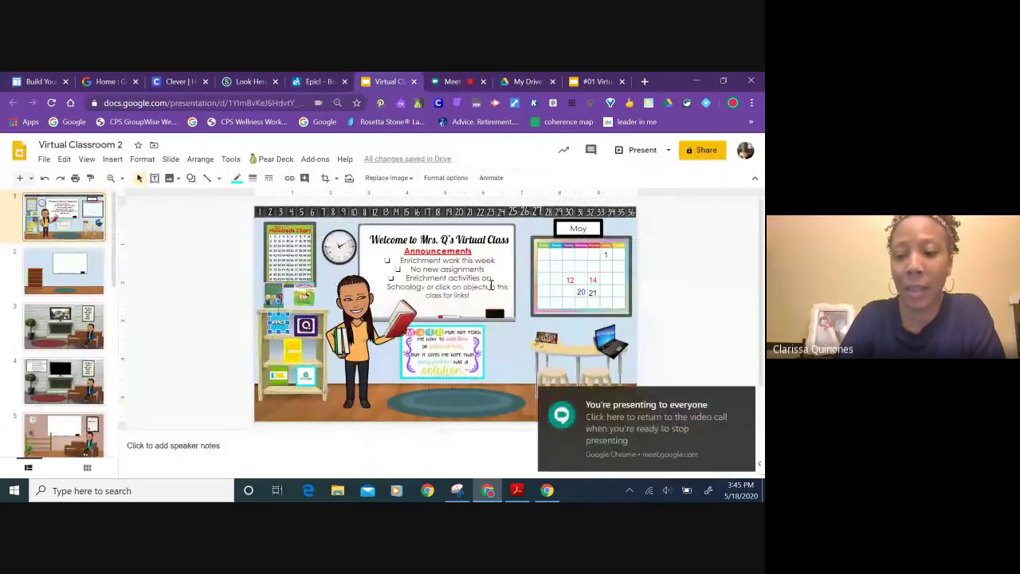